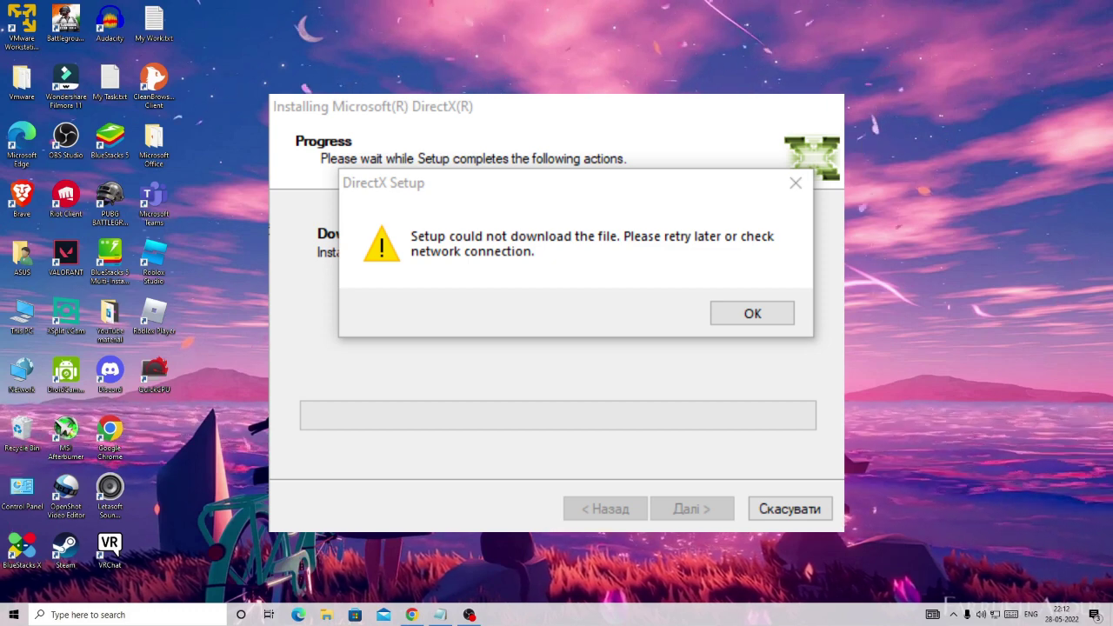
# Dismiss the DirectX Setup error and check the current account's type on the User Accounts page of Control Panel.
pyautogui.press('Return')
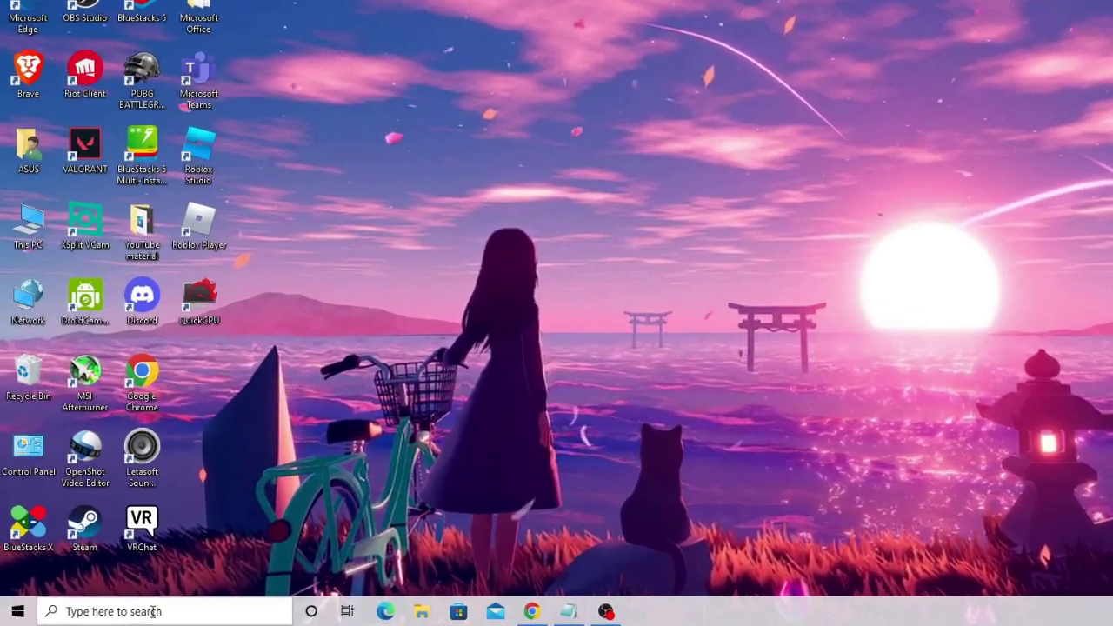
pyautogui.click(127, 612)
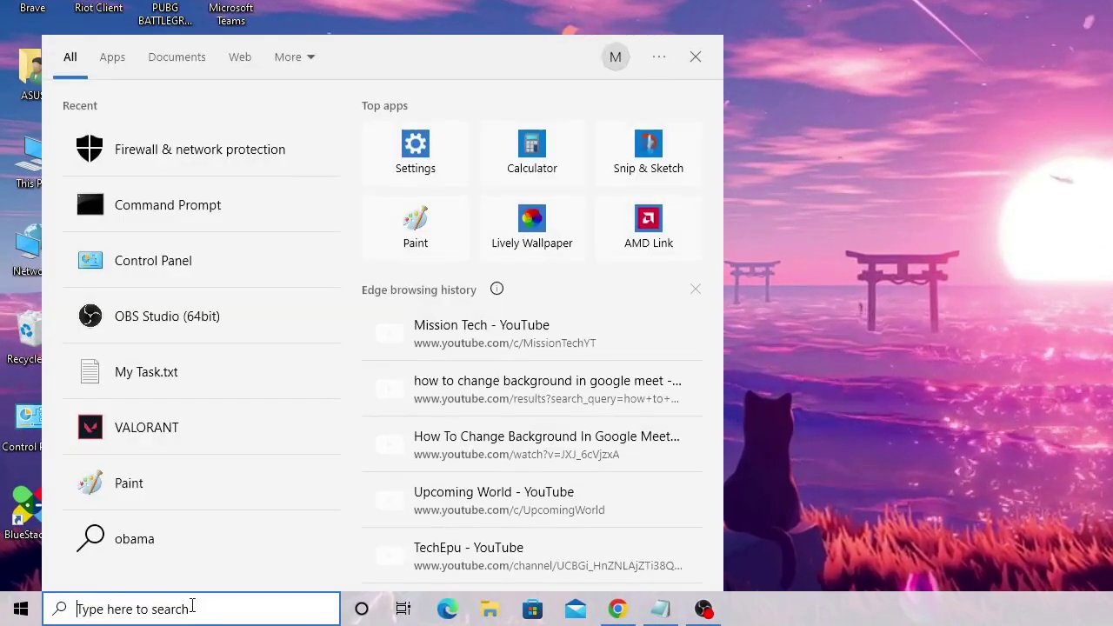
pyautogui.write('control')
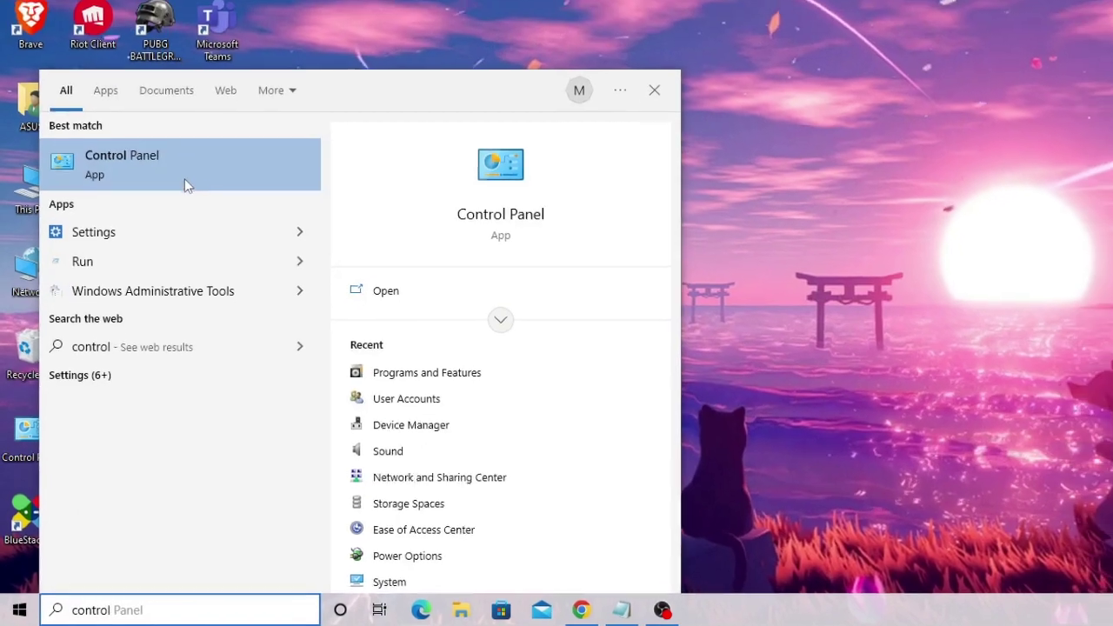
pyautogui.click(184, 166)
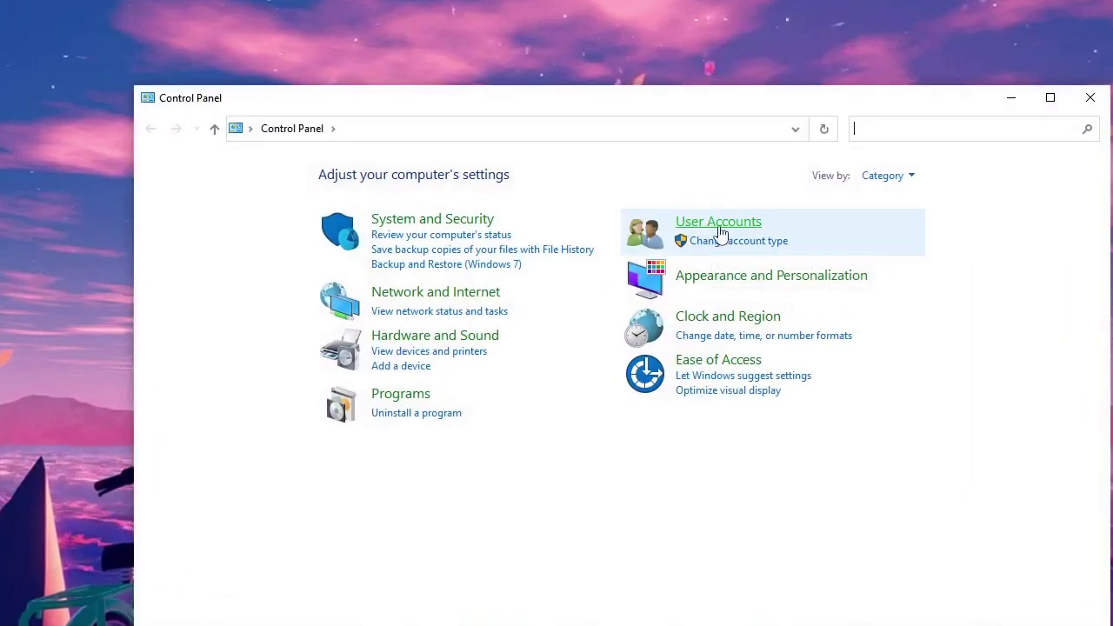
pyautogui.click(720, 228)
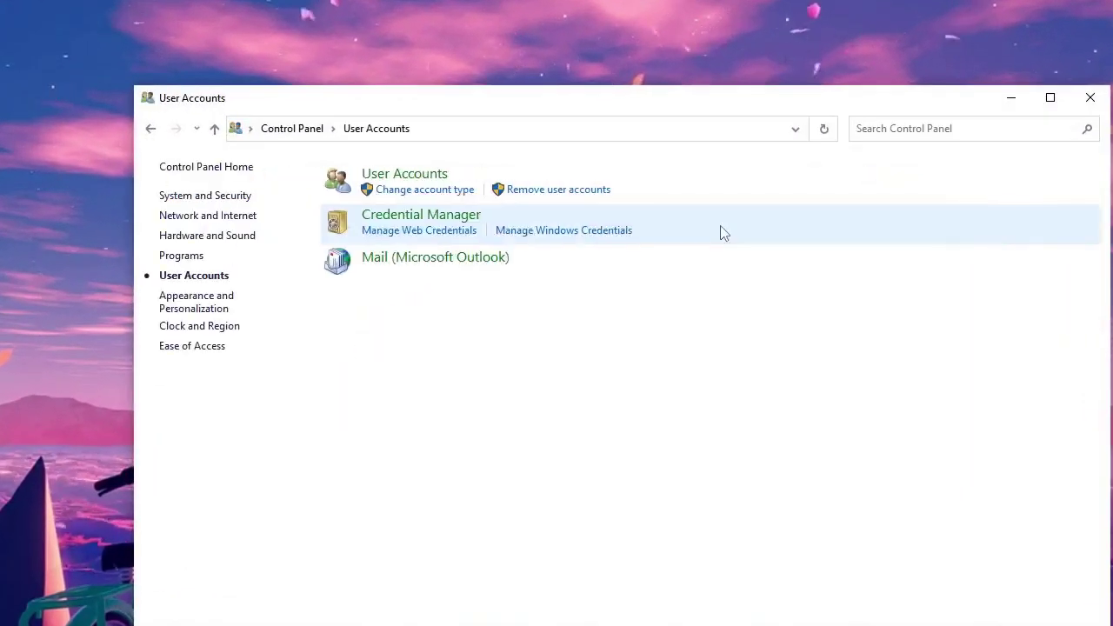
pyautogui.click(423, 178)
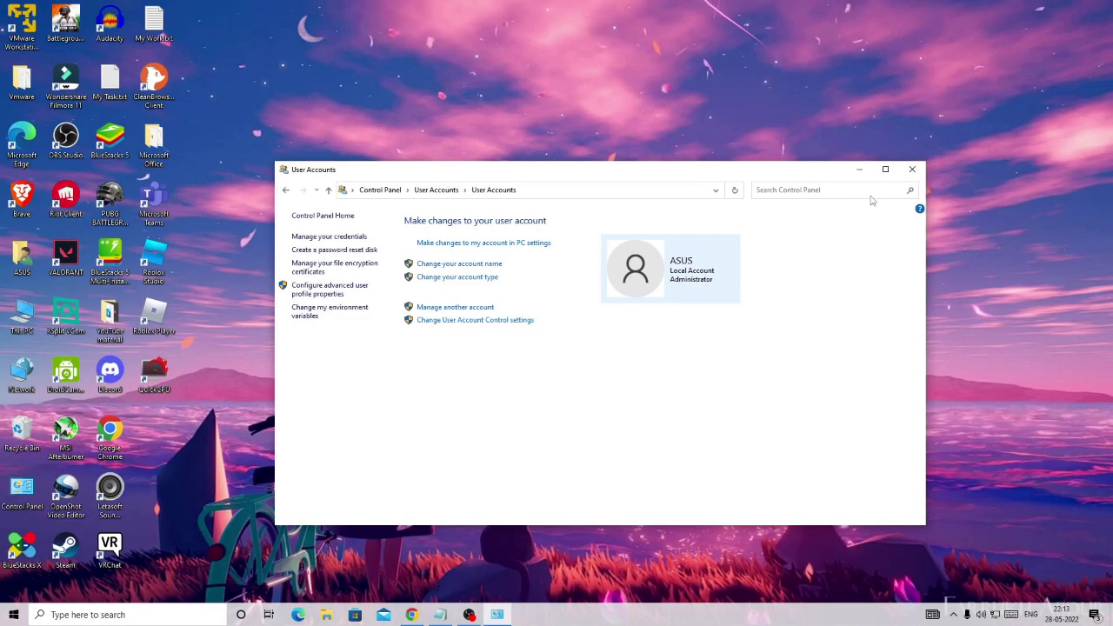
pyautogui.click(910, 171)
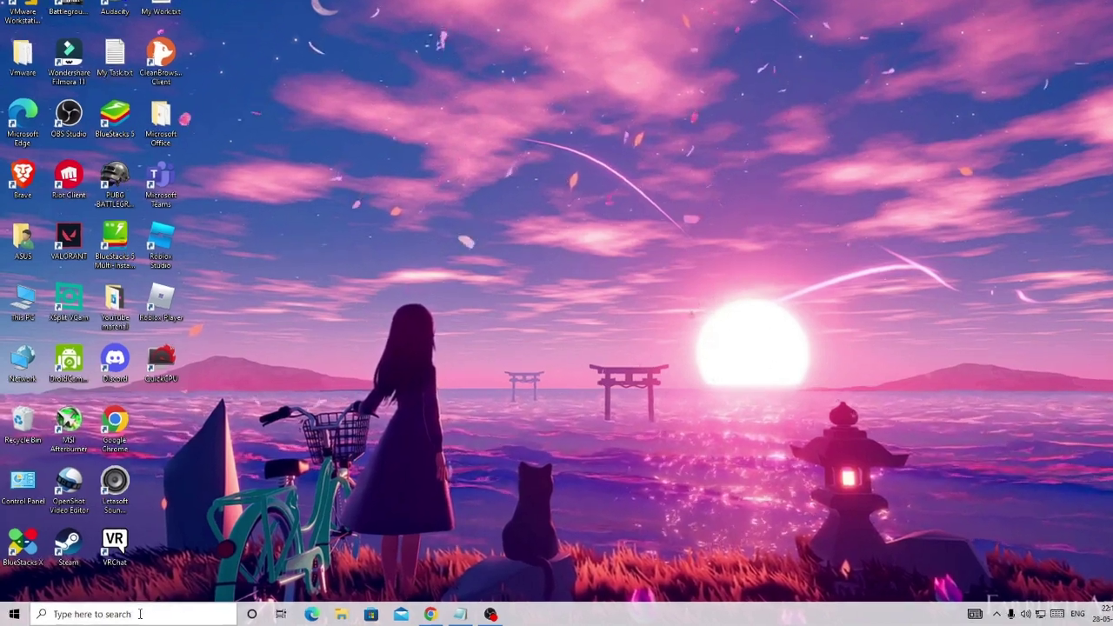
# Turn off Microsoft Defender Firewall for the private network in the Firewall & network protection settings.
pyautogui.click(135, 611)
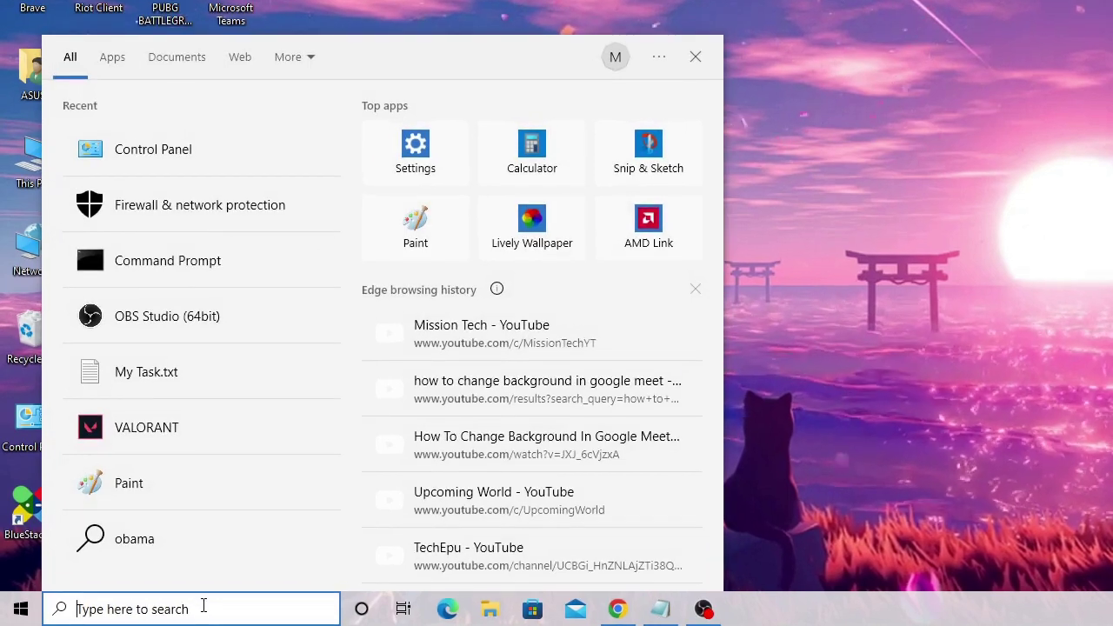
pyautogui.write('firewa')
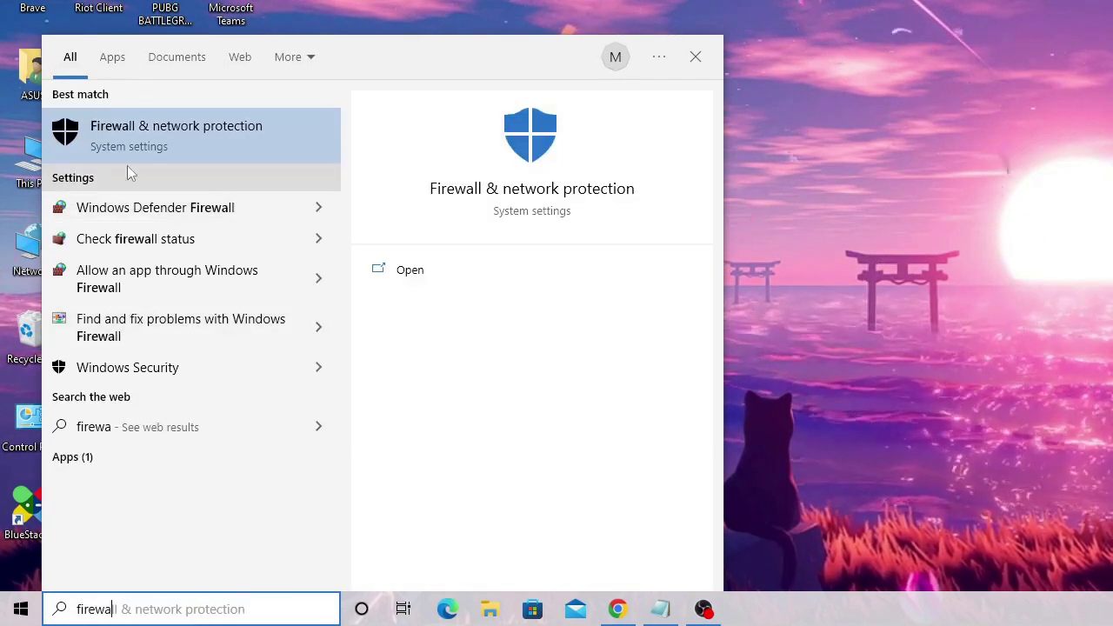
pyautogui.click(180, 134)
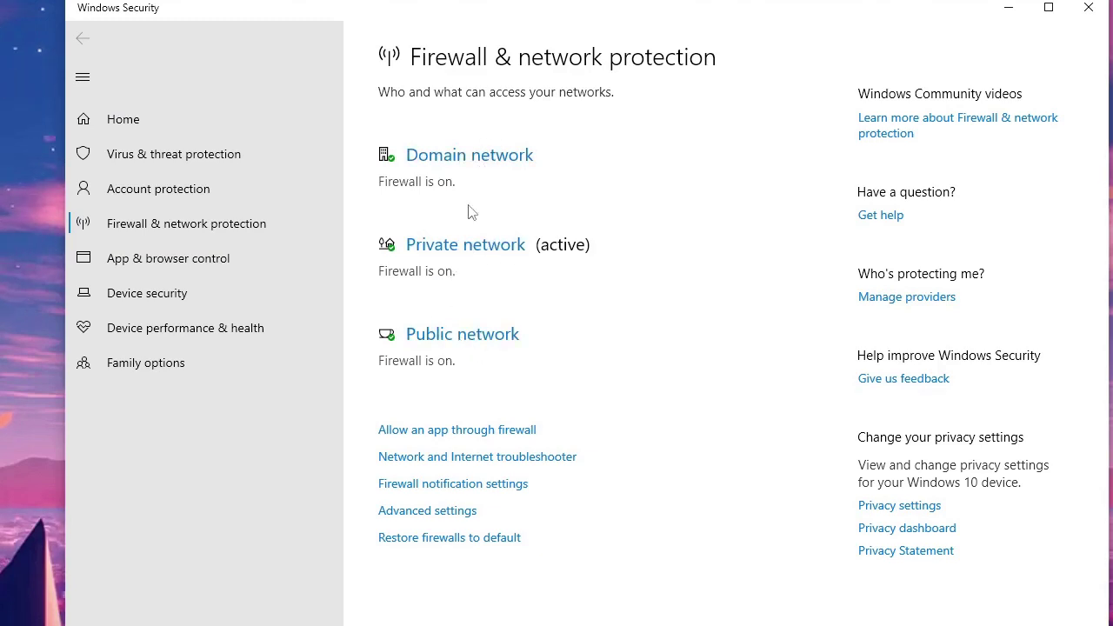
pyautogui.click(462, 256)
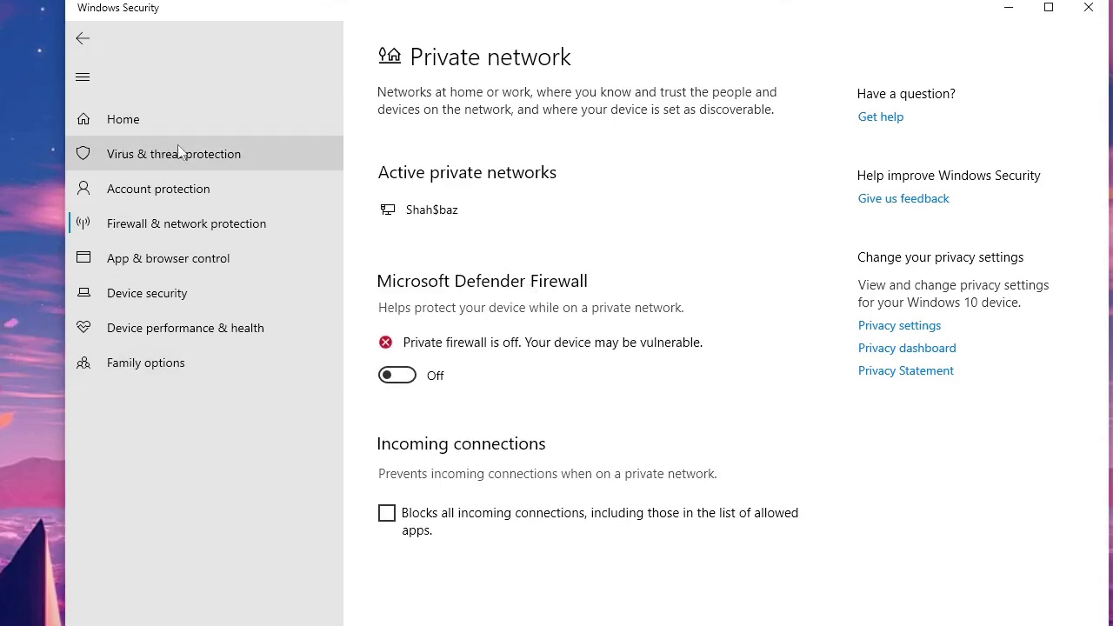
# Turn off real-time protection, cloud-delivered protection, automatic sample submission and Tamper Protection in the Virus & threat protection settings.
pyautogui.click(219, 157)
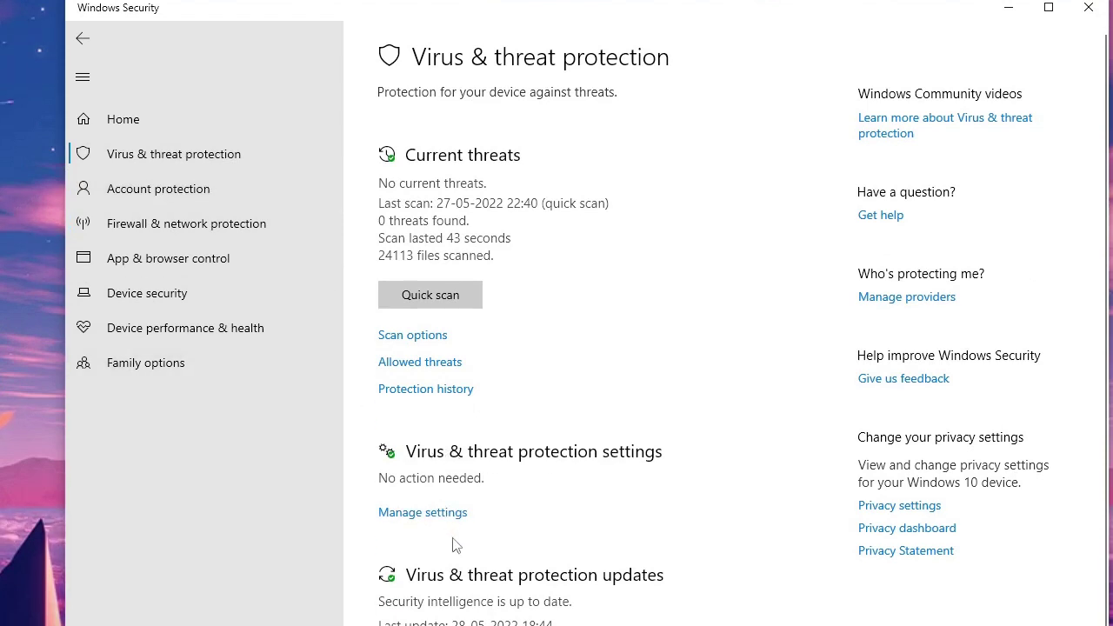
pyautogui.click(447, 515)
pyautogui.click(402, 266)
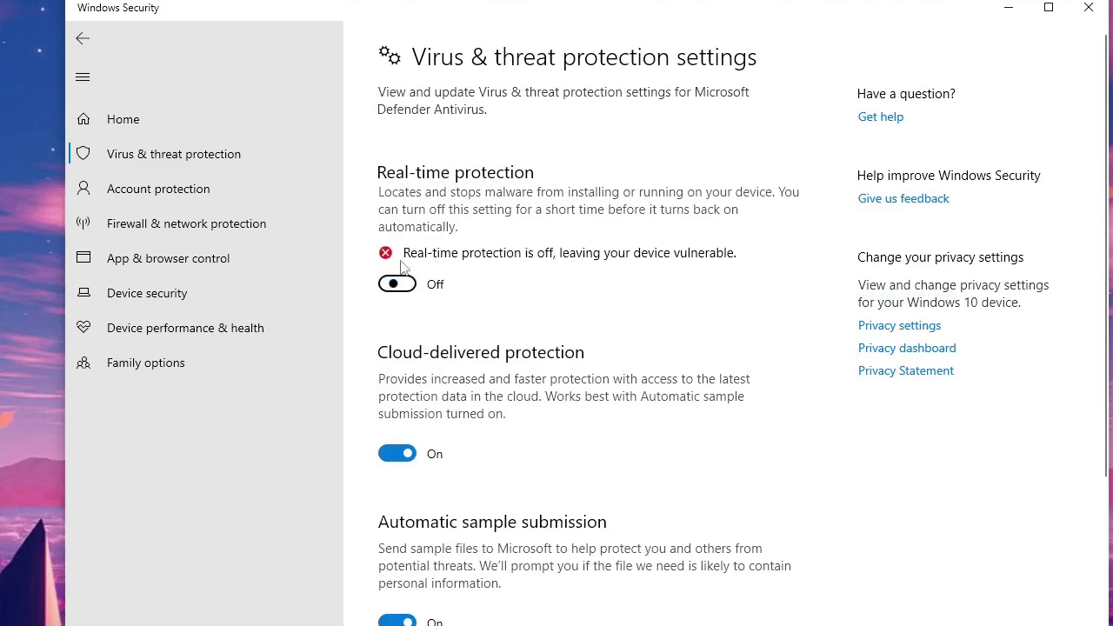
pyautogui.click(394, 453)
pyautogui.scroll(-3, 424, 601)
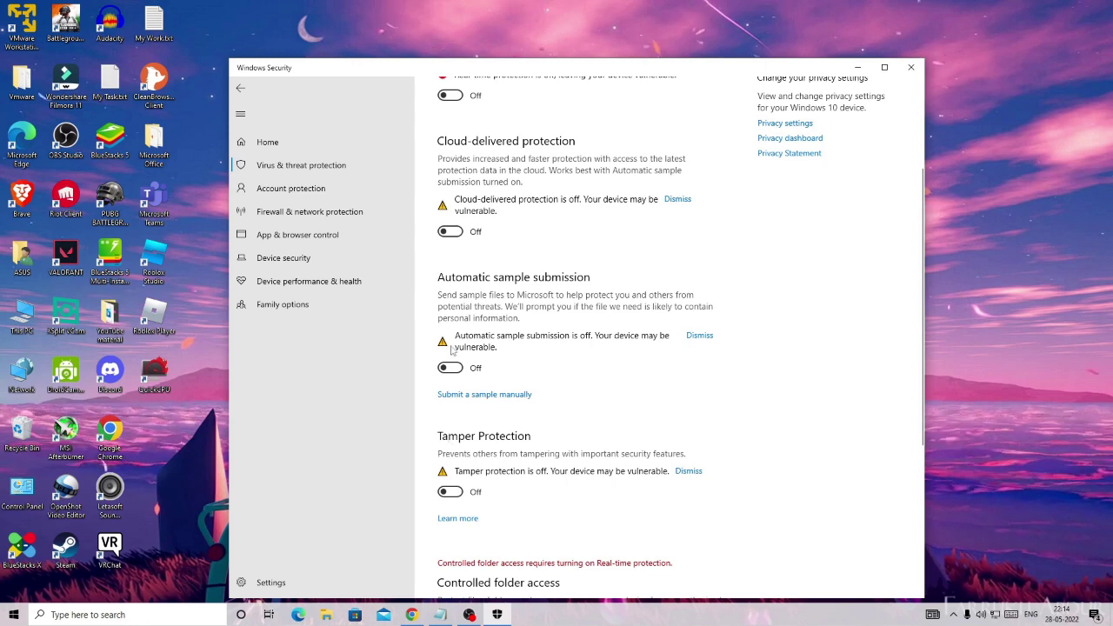
pyautogui.click(912, 68)
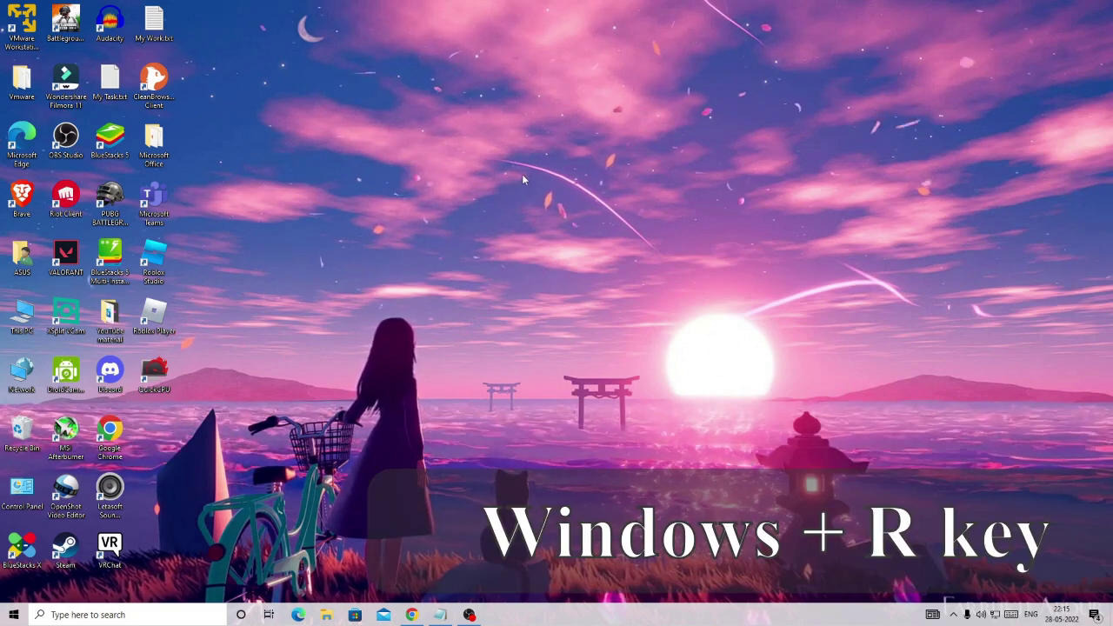
# Open Programs and Features with appwiz.cpl and look through the installed programs for the Microsoft Visual C++ Redistributable entries.
pyautogui.press('super+r')
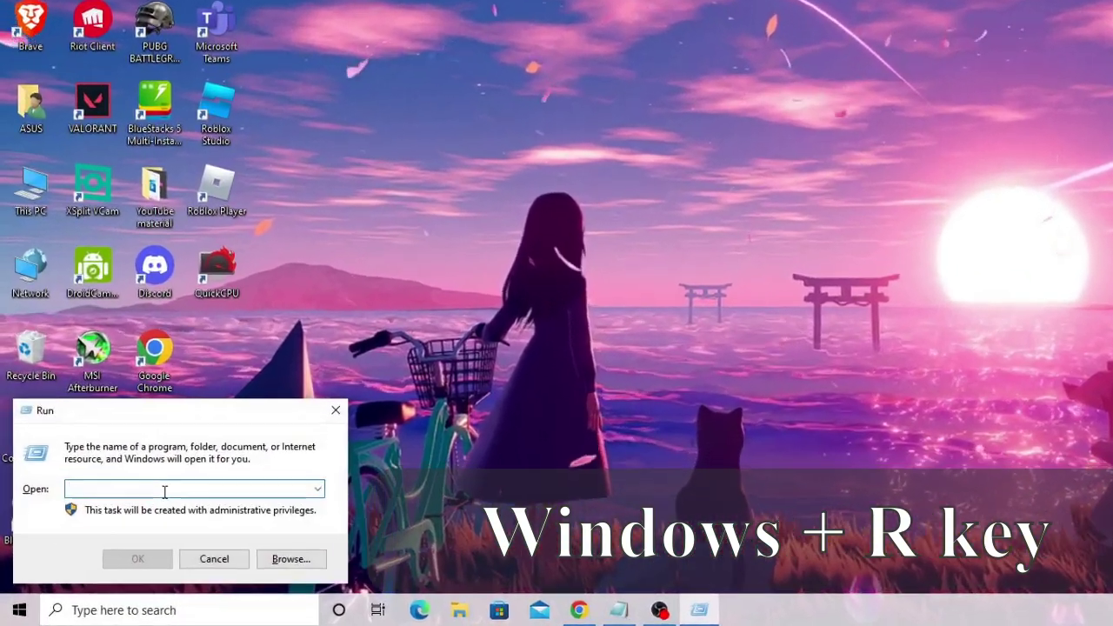
pyautogui.write('a')
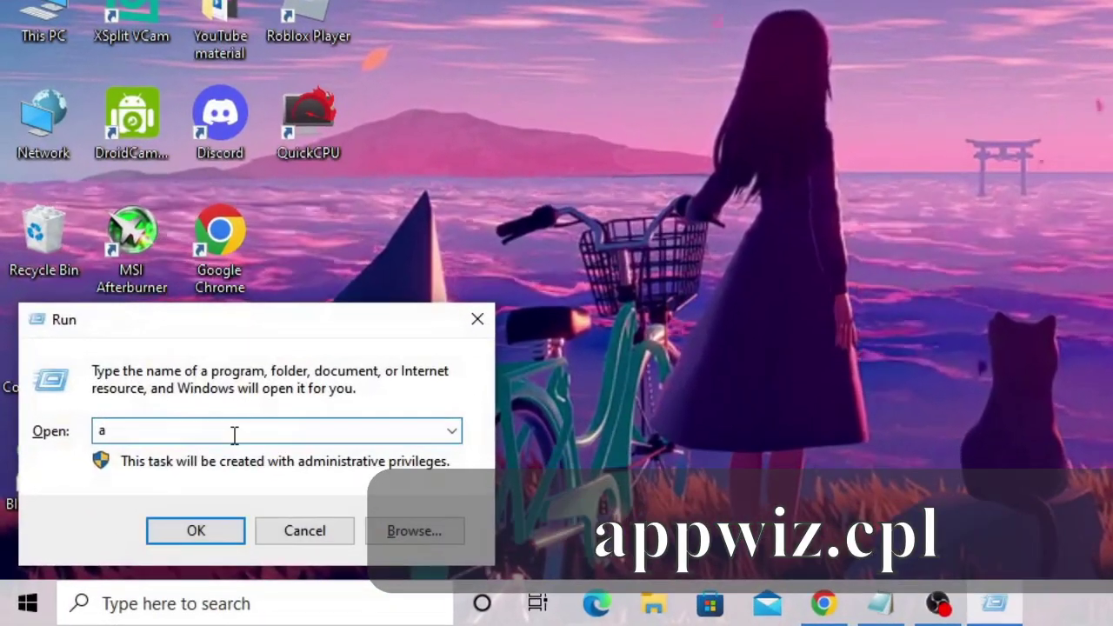
pyautogui.write('ppwiz.cpl')
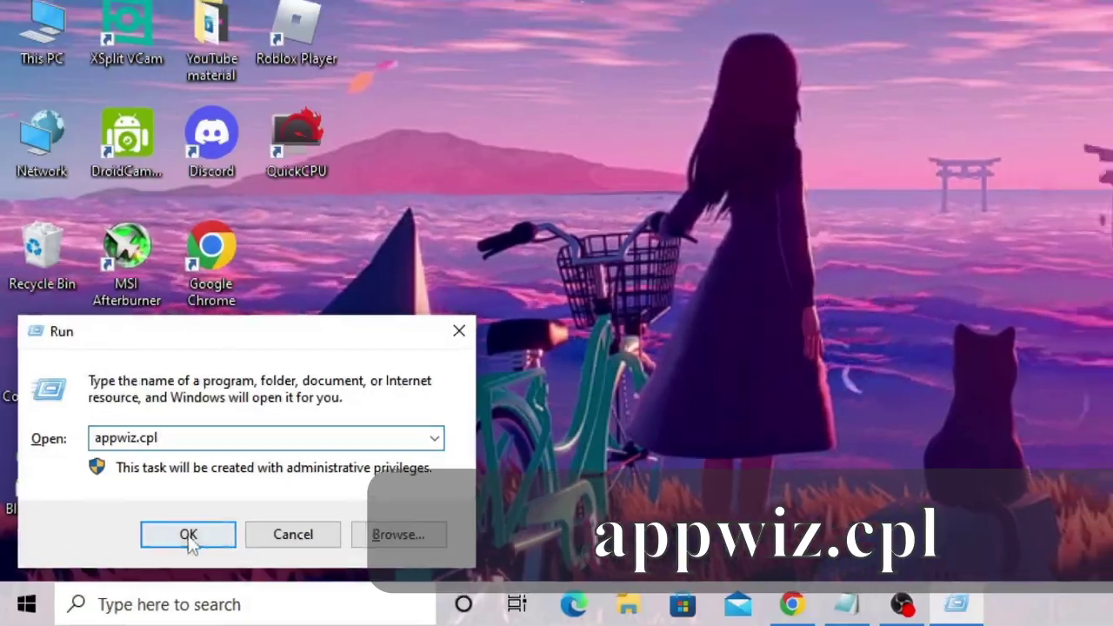
pyautogui.click(196, 530)
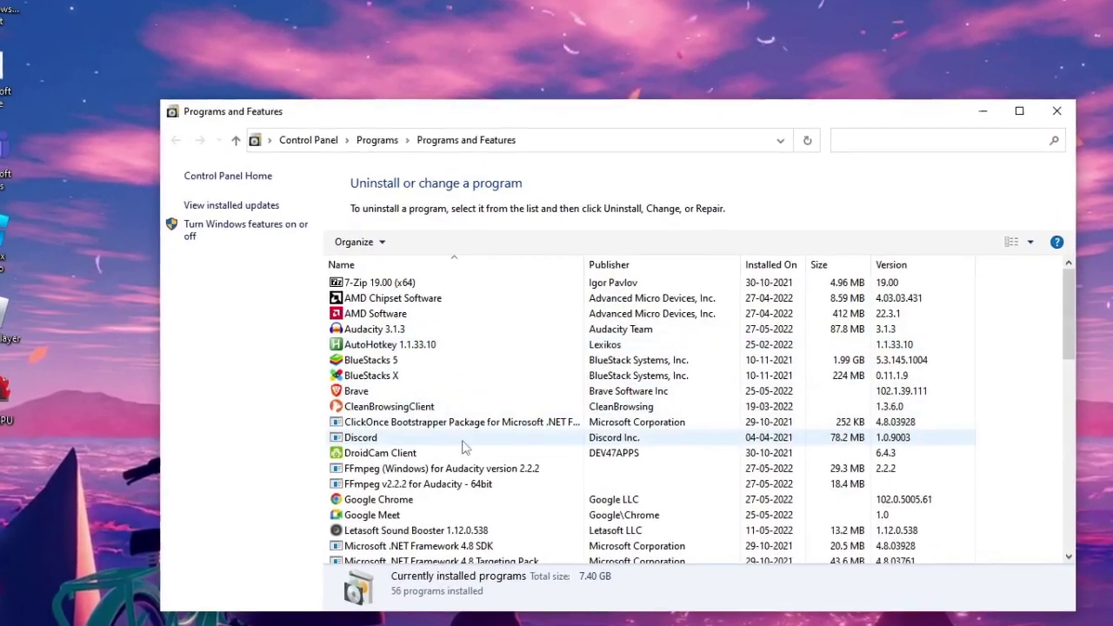
pyautogui.click(462, 440)
pyautogui.scroll(-8, 463, 441)
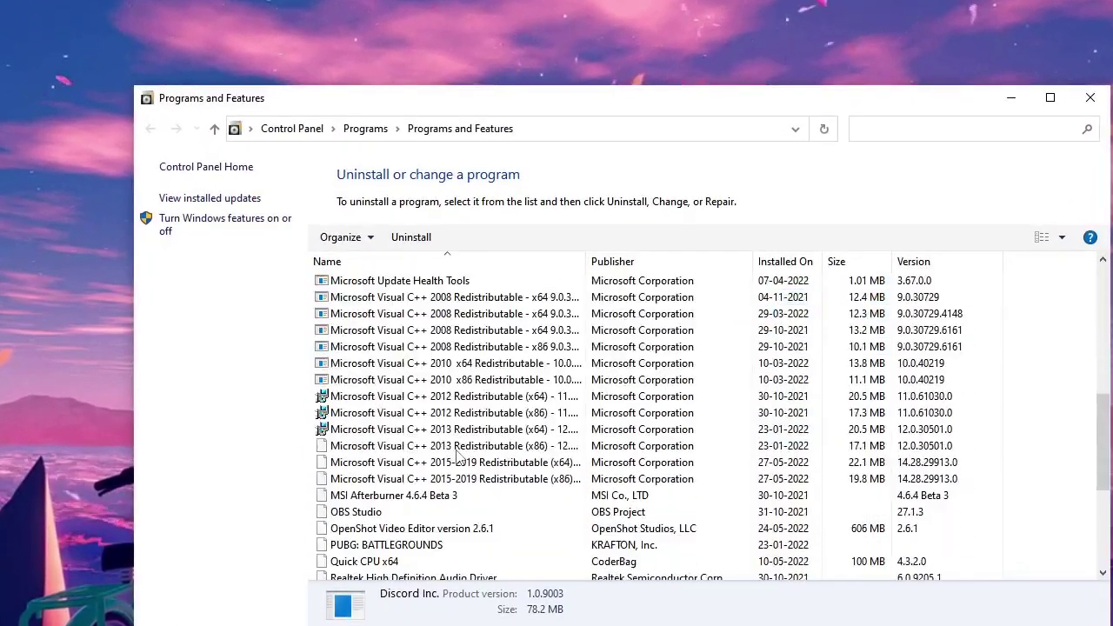
pyautogui.scroll(-5, 450, 439)
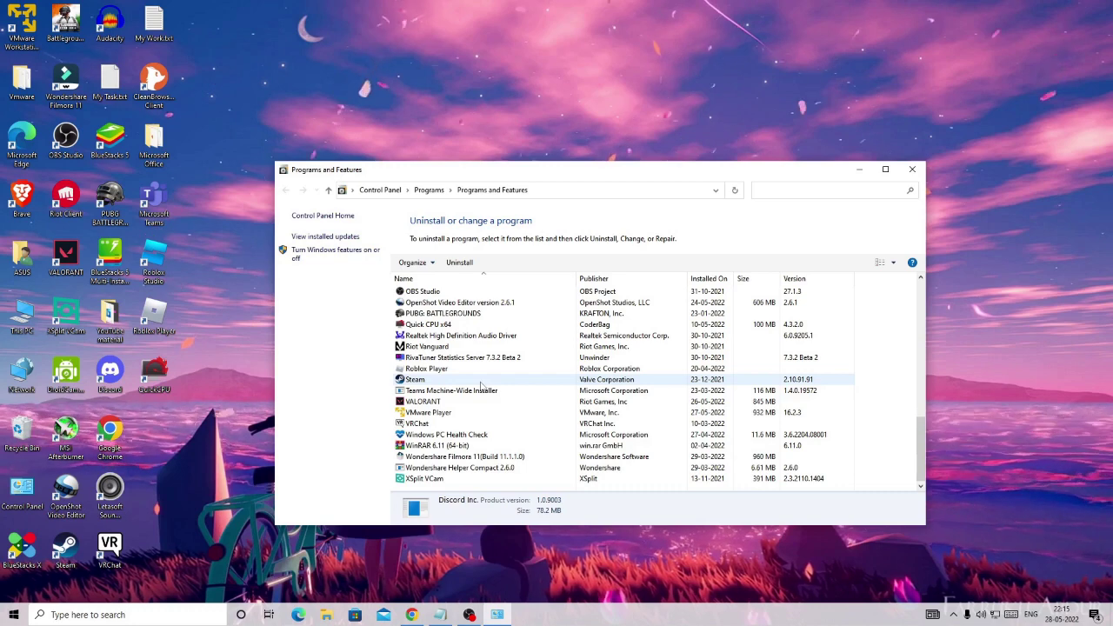
pyautogui.scroll(3, 481, 385)
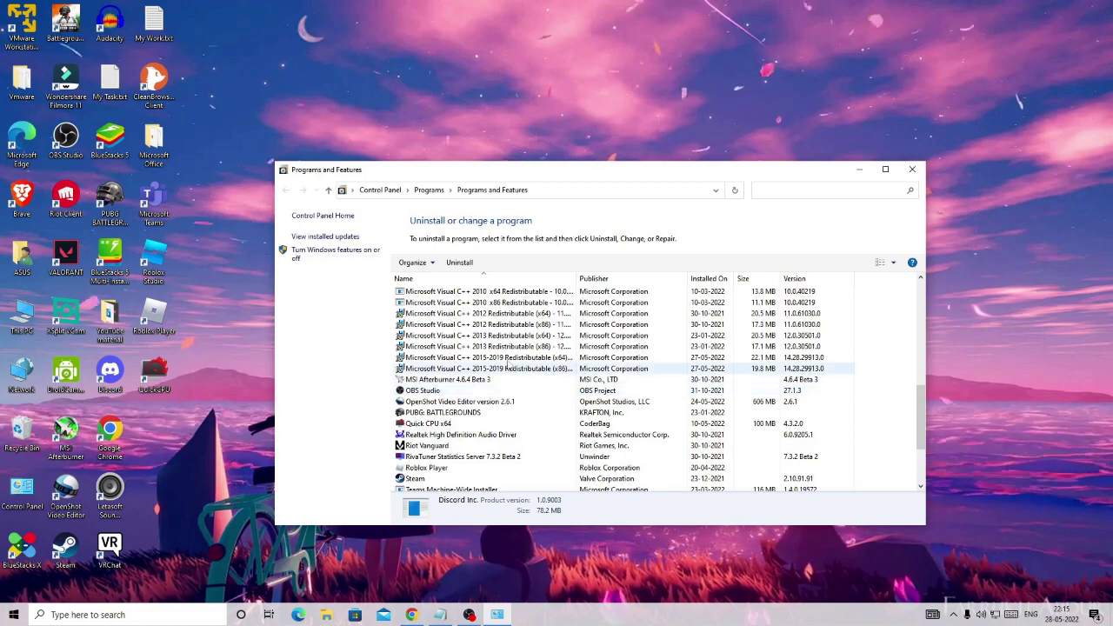
pyautogui.click(912, 169)
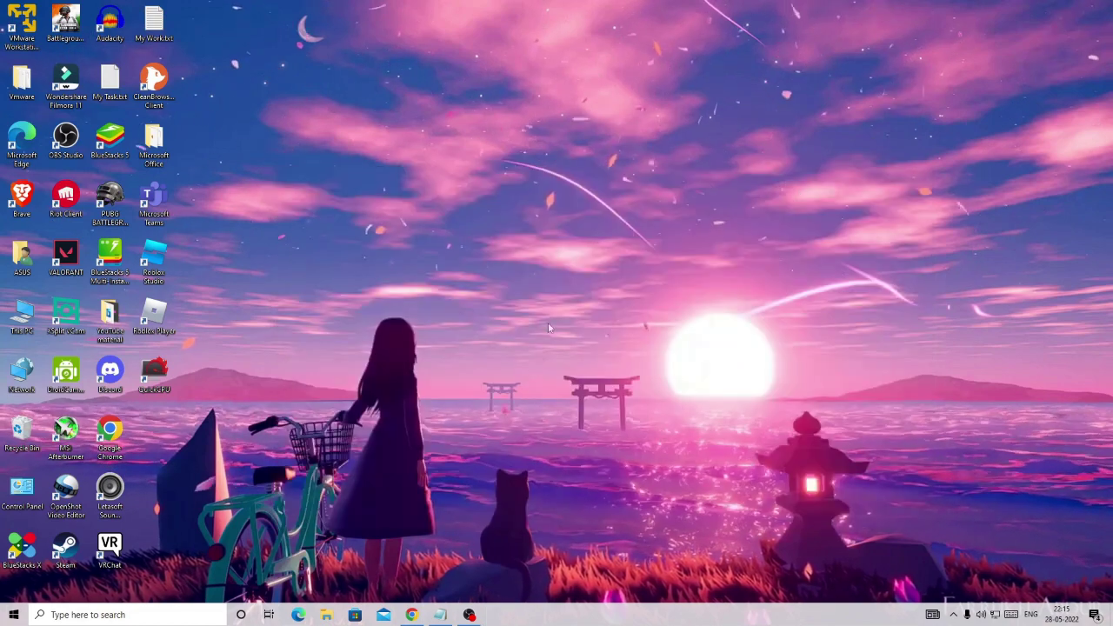
# Run "DISM /Online /Enable-Feature /FeatureName:NetFx3 /All /LimitAccess /Source:D:sourcessxs" in an administrator Command Prompt, and close it when done.
pyautogui.click(193, 615)
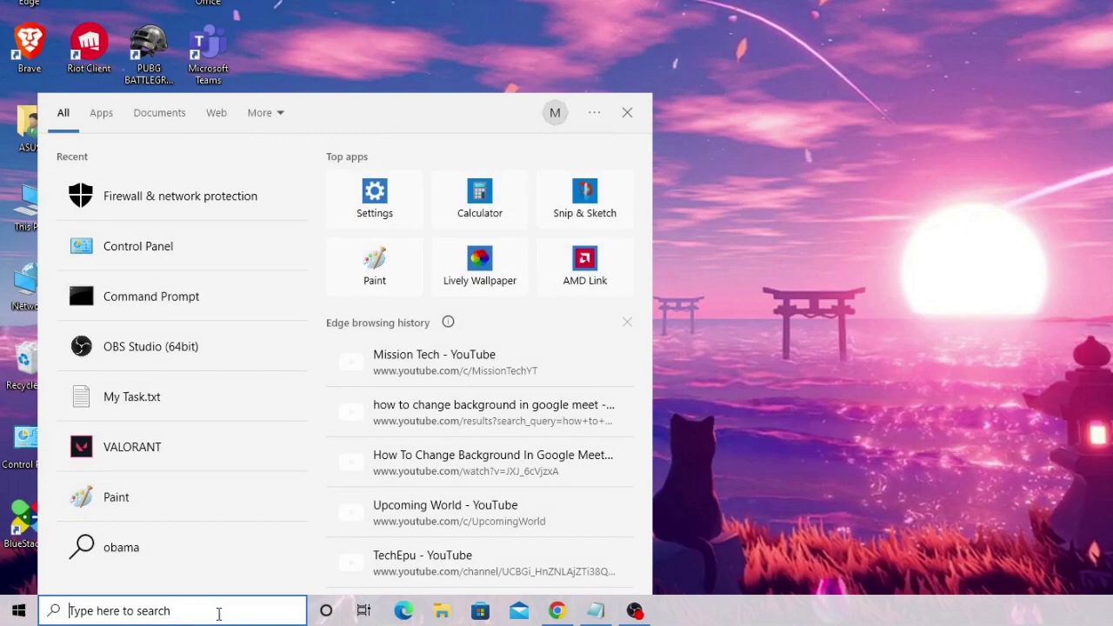
pyautogui.write('cmd')
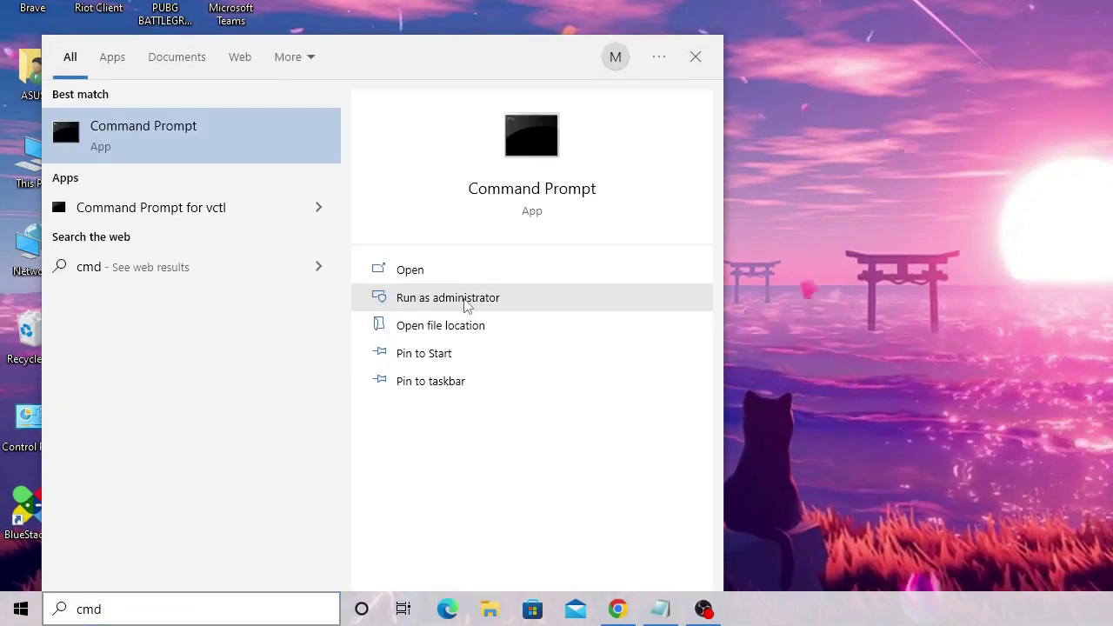
pyautogui.click(467, 297)
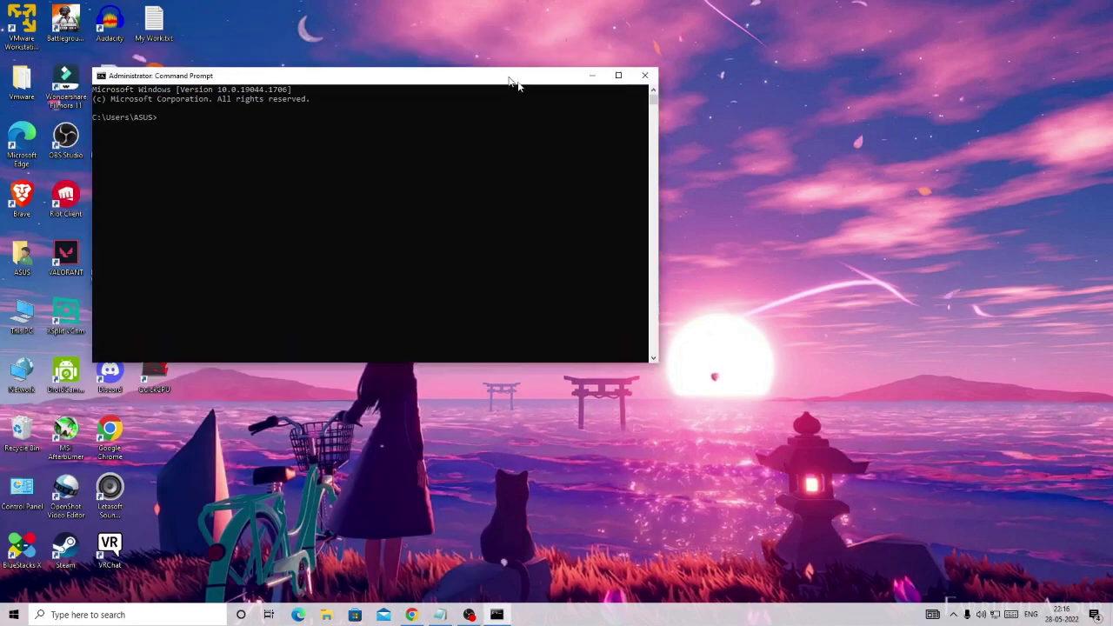
pyautogui.moveTo(514, 82); pyautogui.dragTo(706, 159)
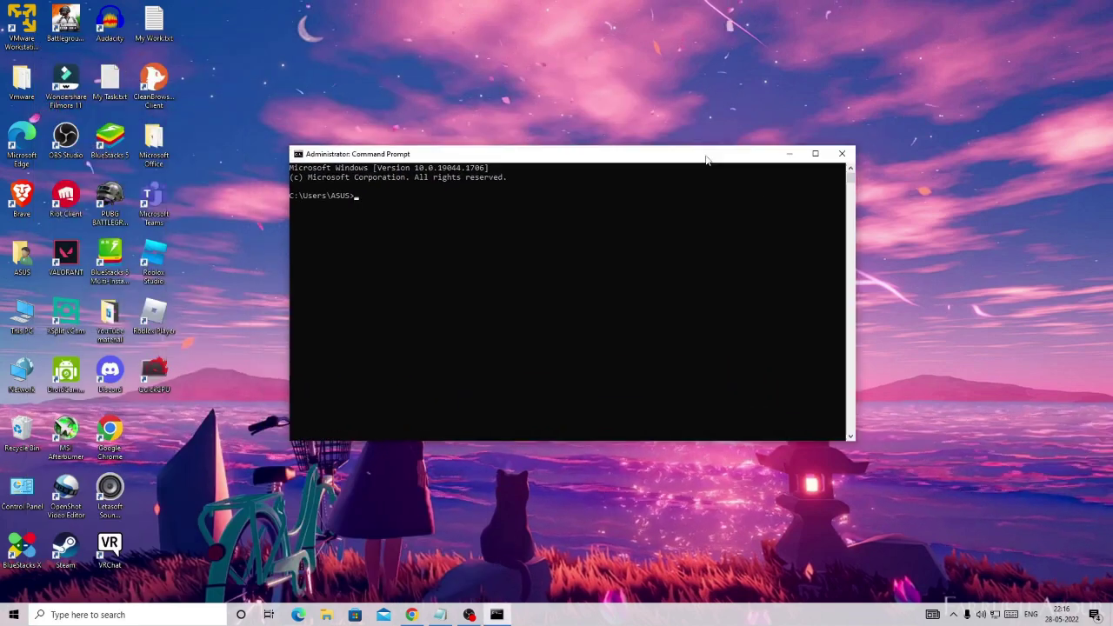
pyautogui.click(450, 205)
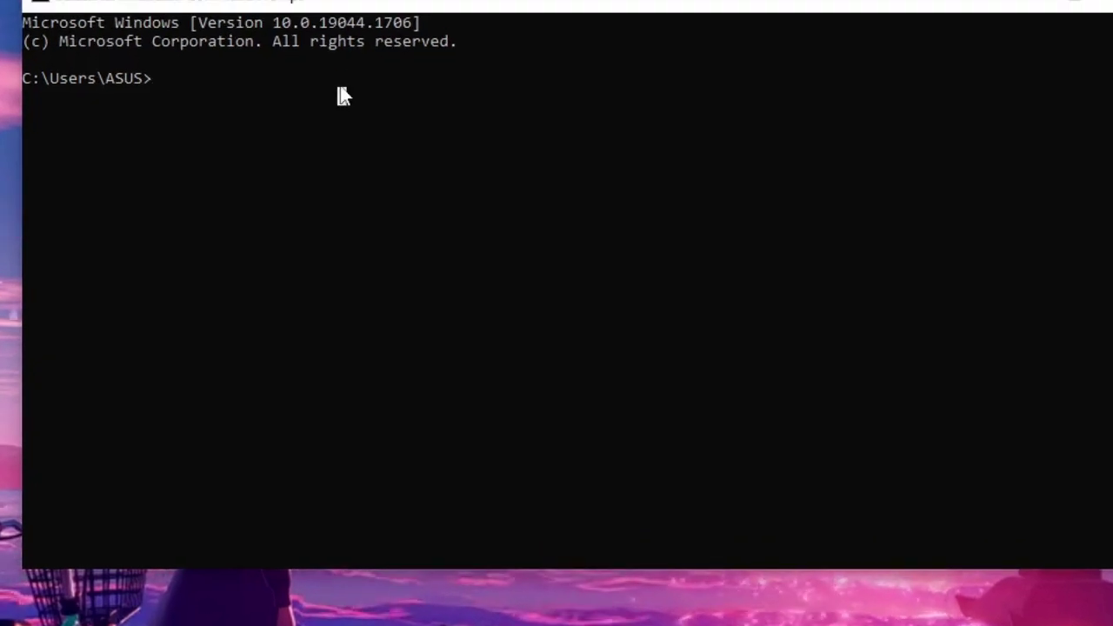
pyautogui.rightClick(340, 96)
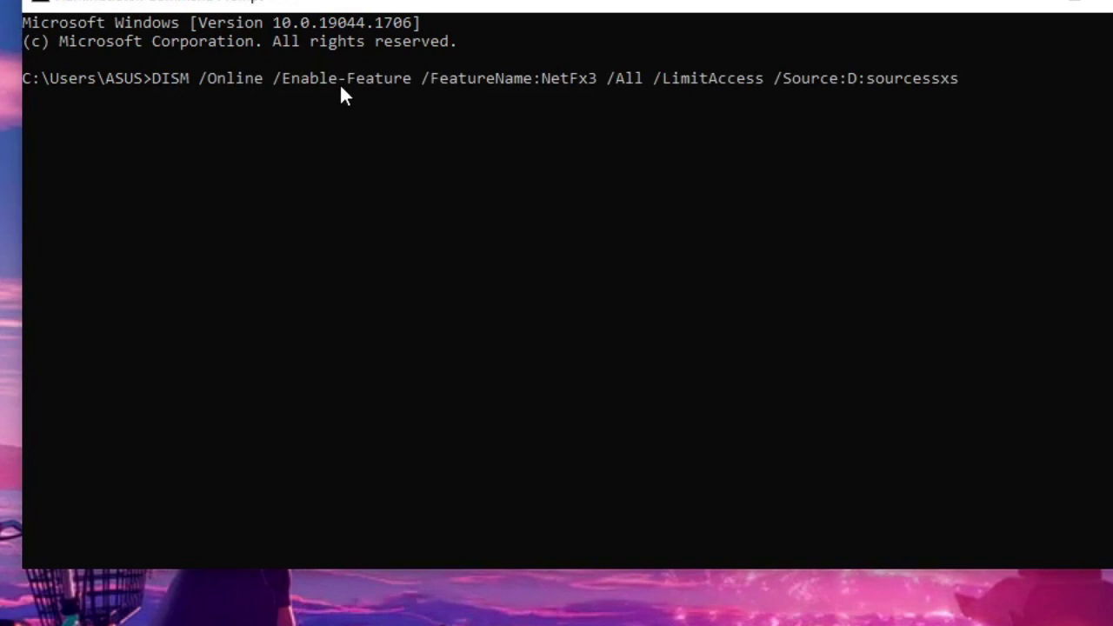
pyautogui.press('Return')
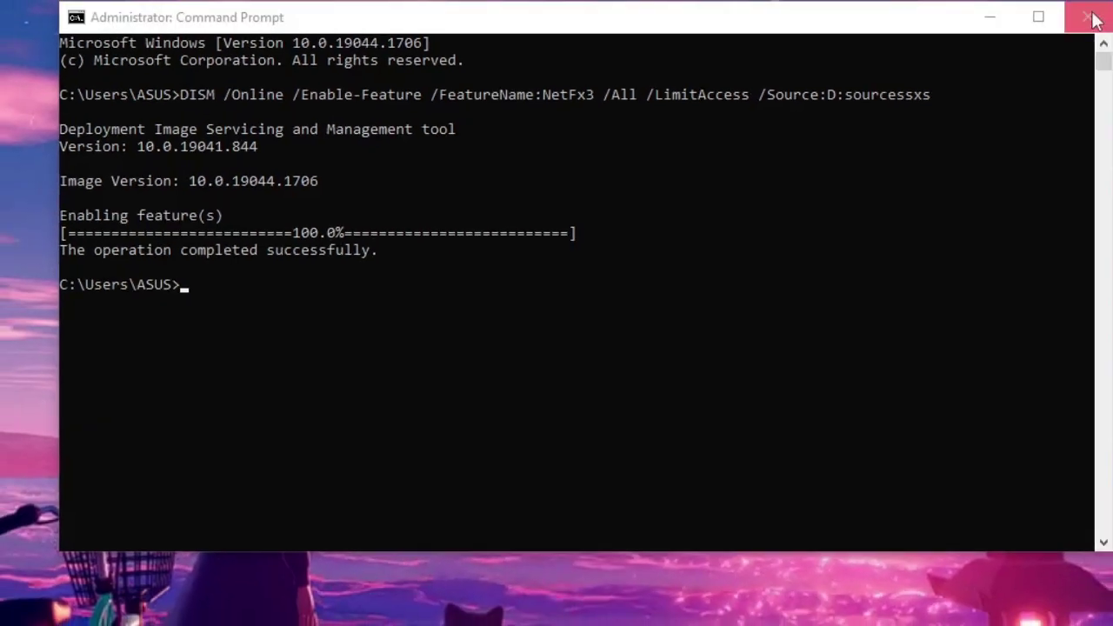
pyautogui.click(1092, 19)
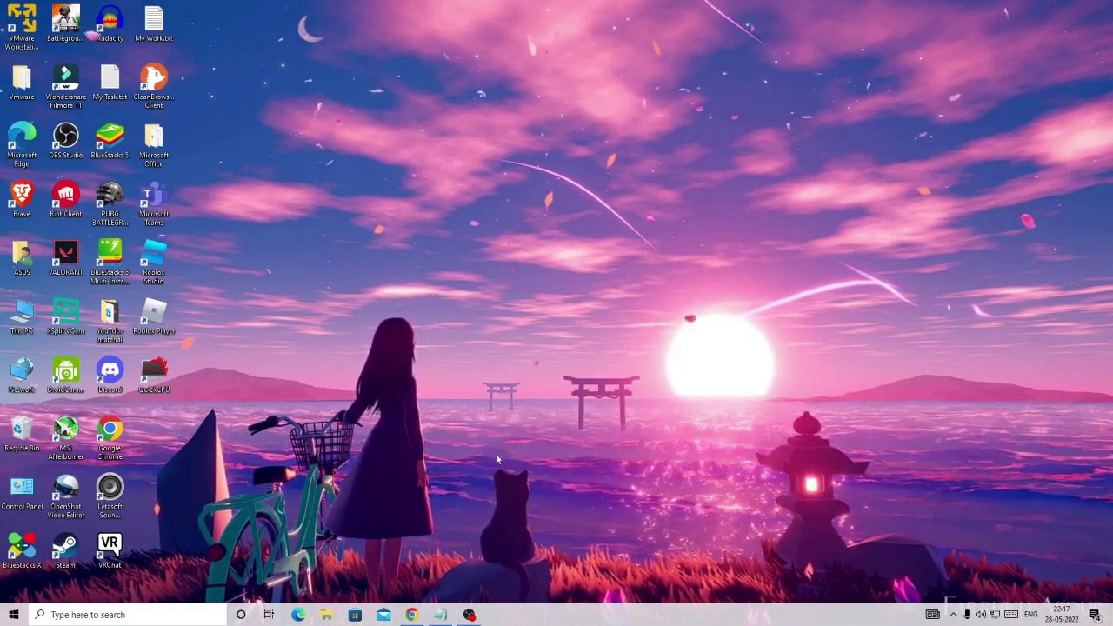
# Switch to Chrome, download the .NET Framework Repair Tool from the Microsoft Docs repair page and launch NetFxRepairTool.exe.
pyautogui.click(412, 614)
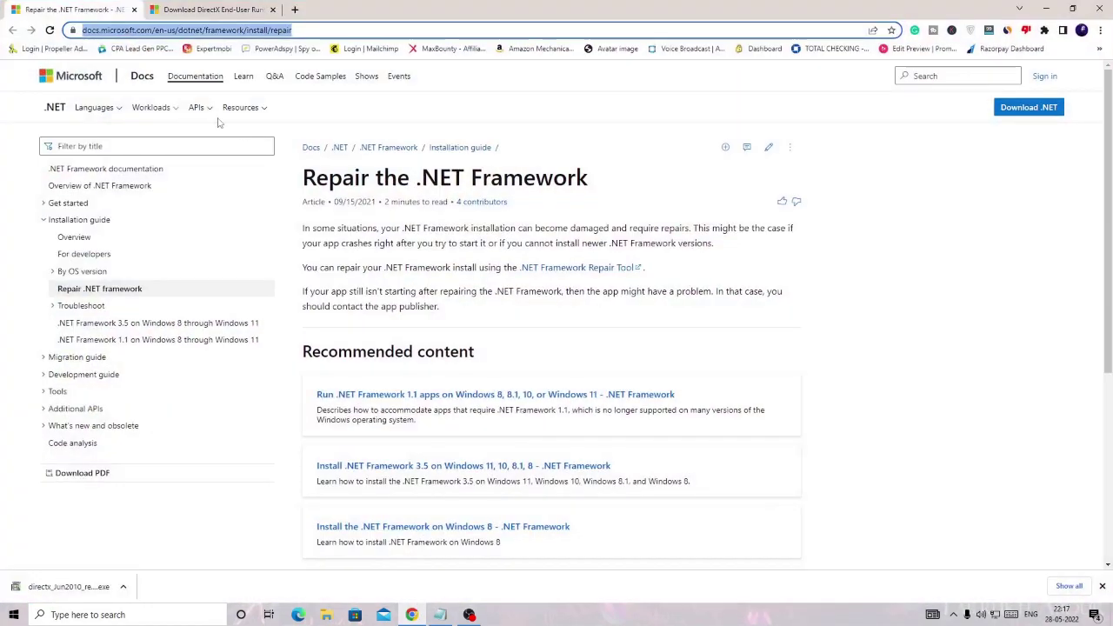
pyautogui.click(452, 112)
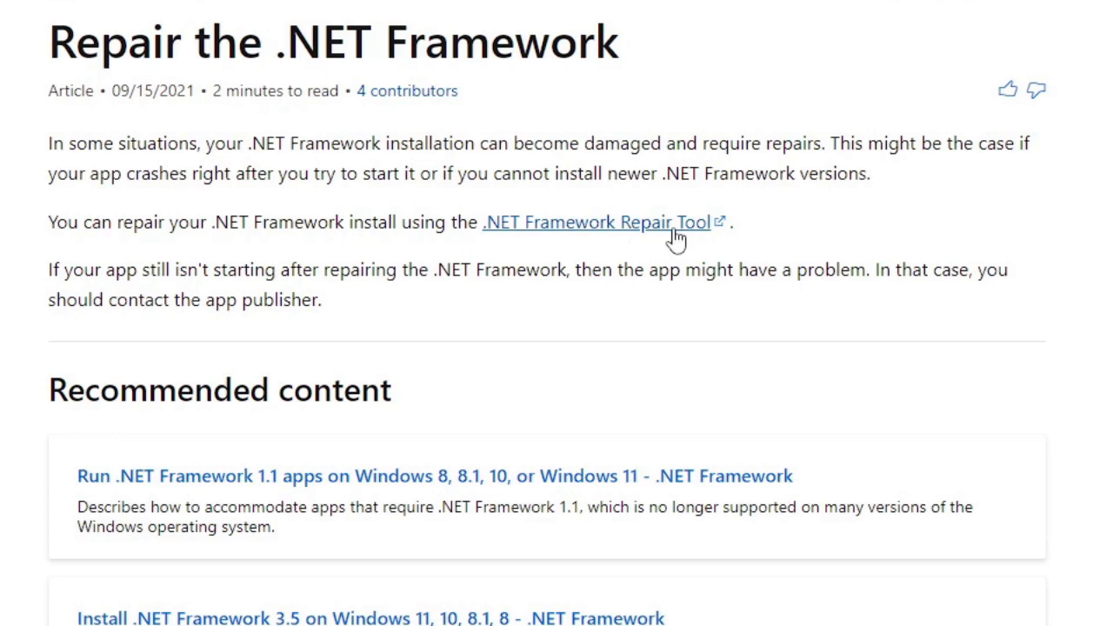
pyautogui.click(675, 227)
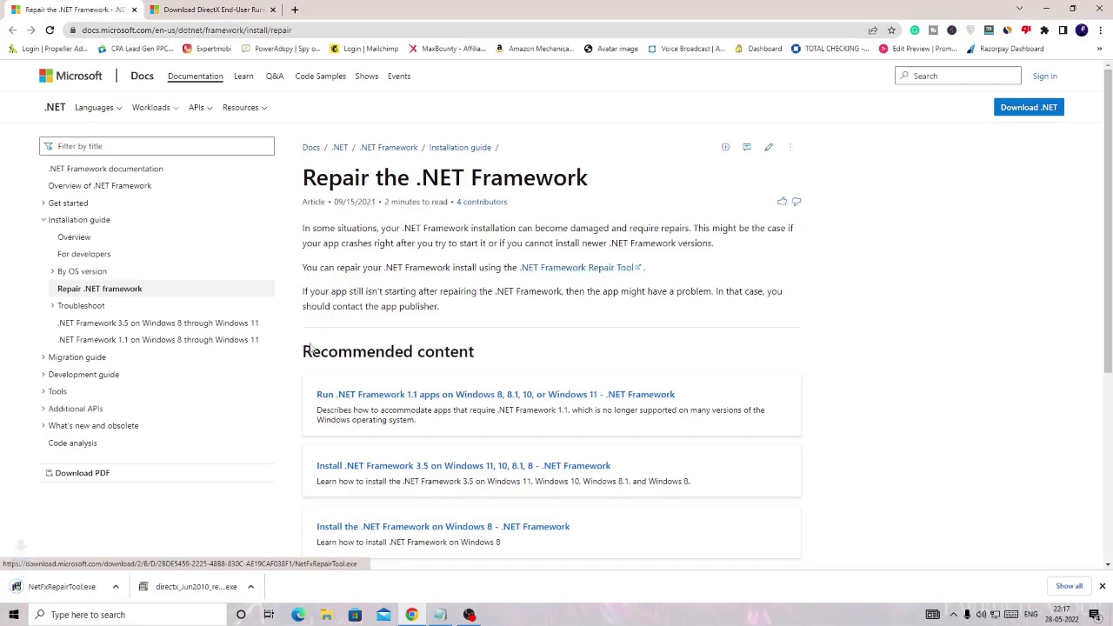
pyautogui.click(86, 590)
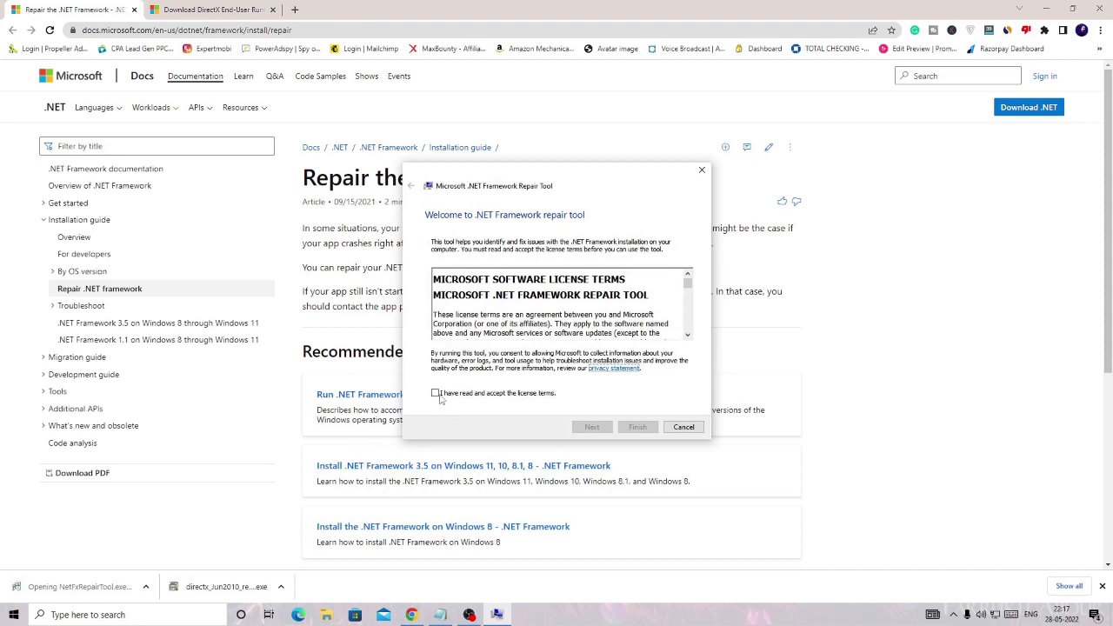
# Accept the license terms in the .NET Framework Repair Tool, apply the recommended changes and finish the tool.
pyautogui.click(436, 394)
pyautogui.click(594, 428)
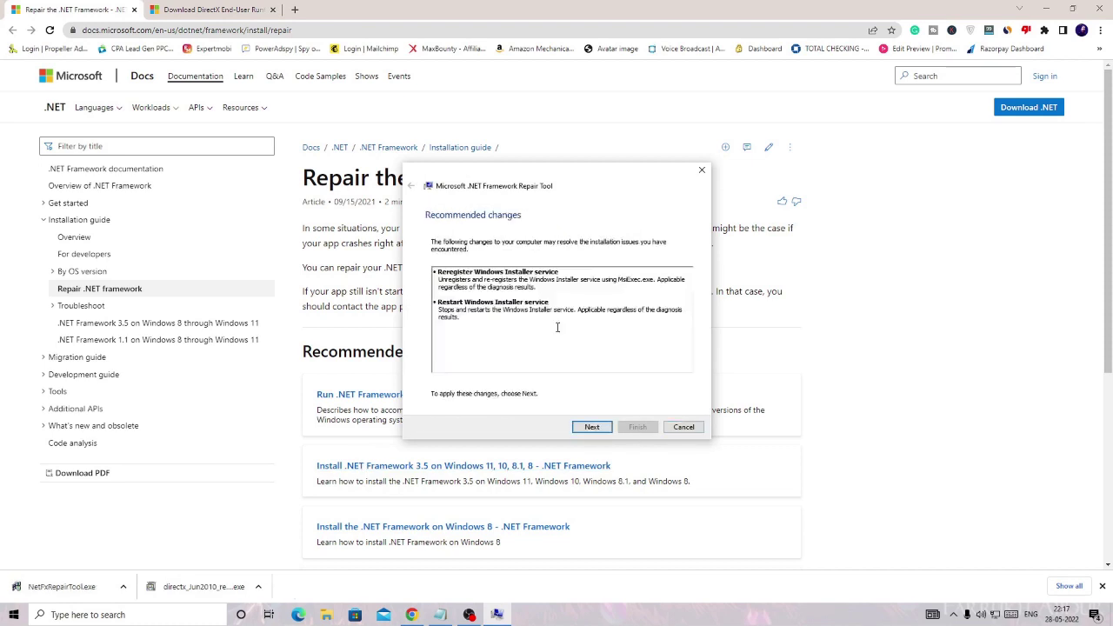
pyautogui.click(591, 427)
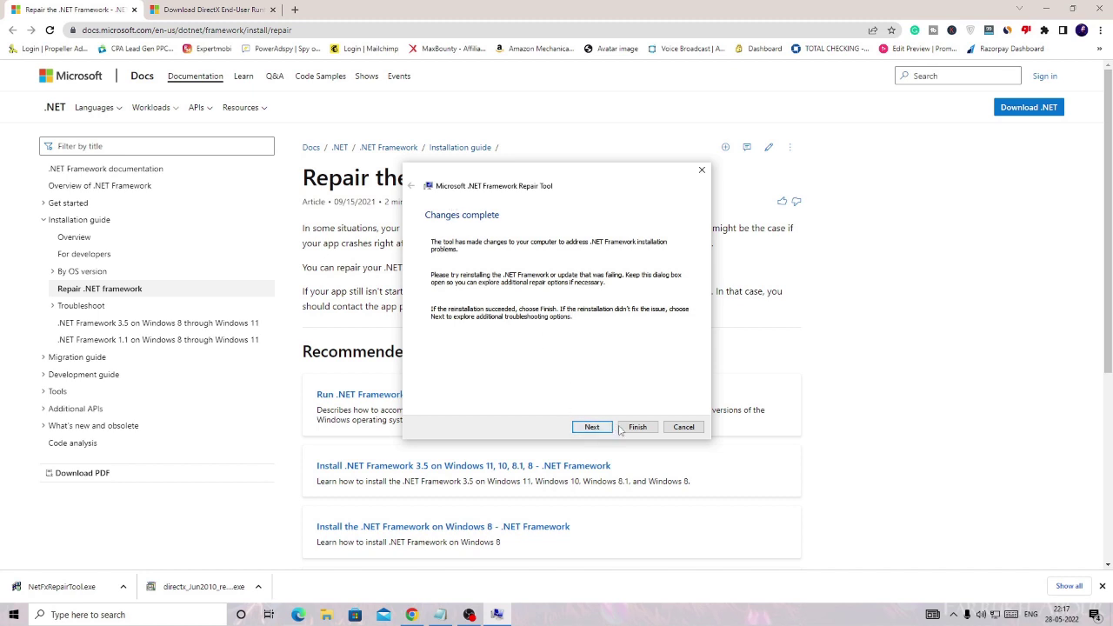
pyautogui.click(591, 426)
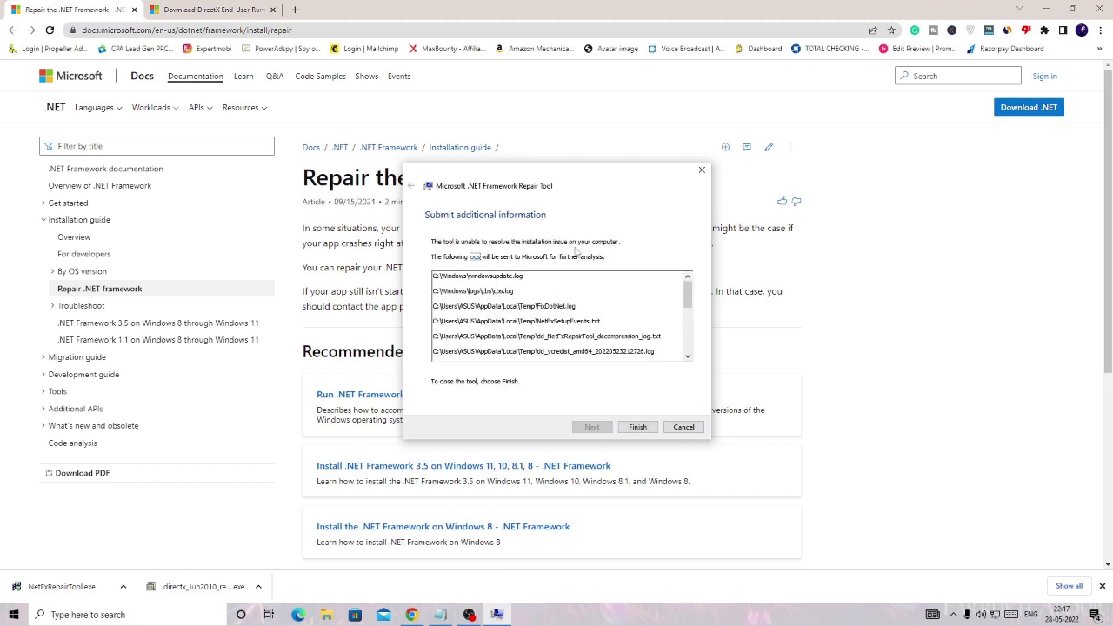
pyautogui.click(637, 427)
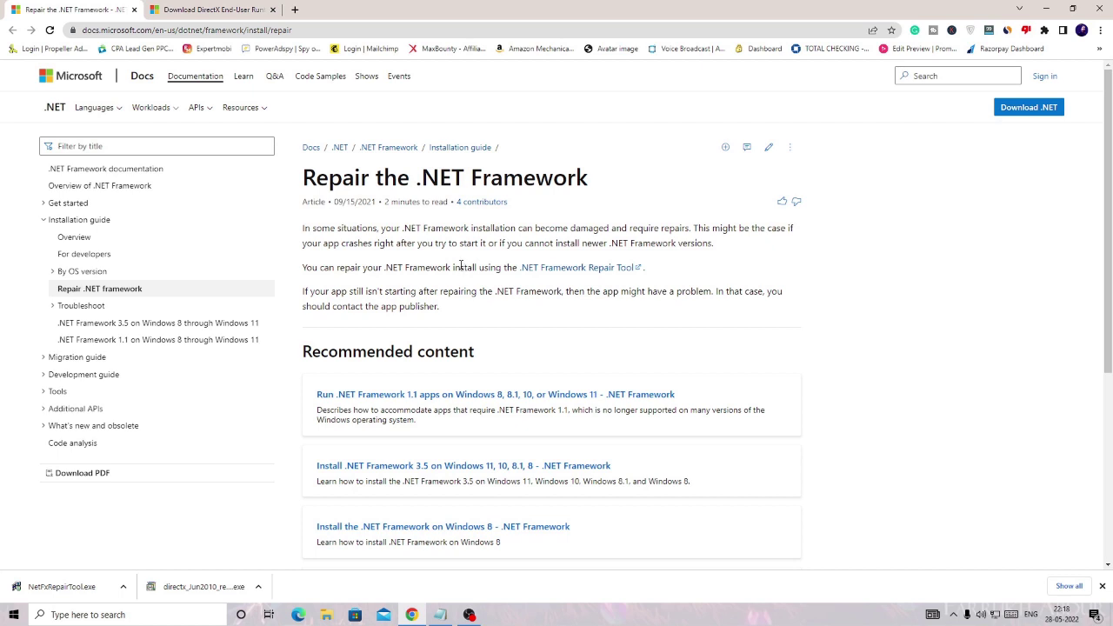
# Open Command Prompt as administrator and flush the DNS cache with "ipconfig /flushdns".
pyautogui.click(145, 617)
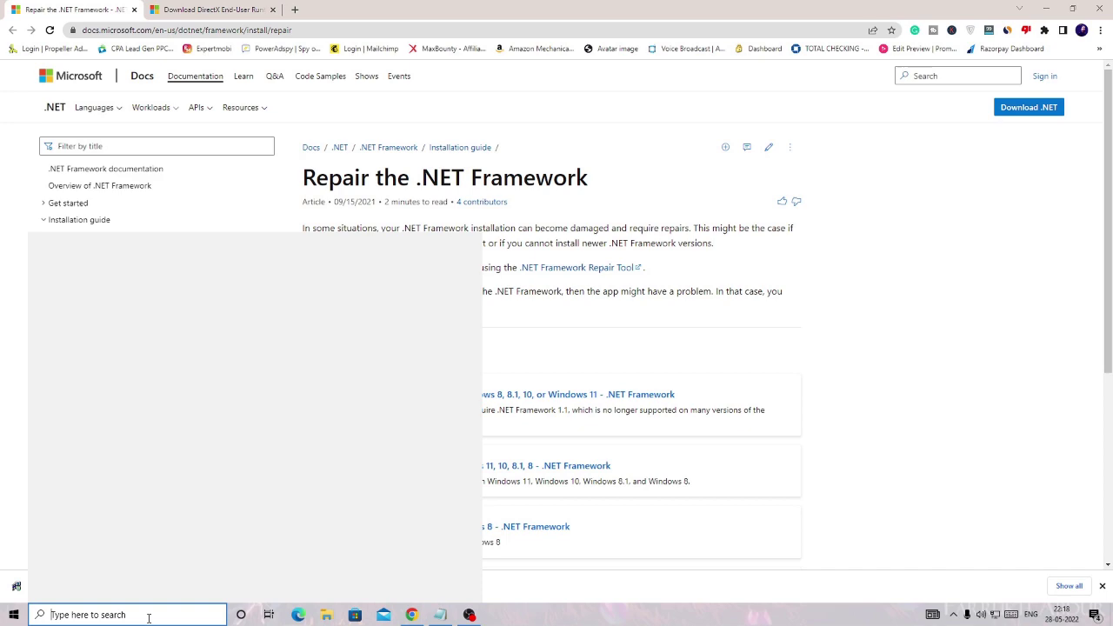
pyautogui.write('cmd')
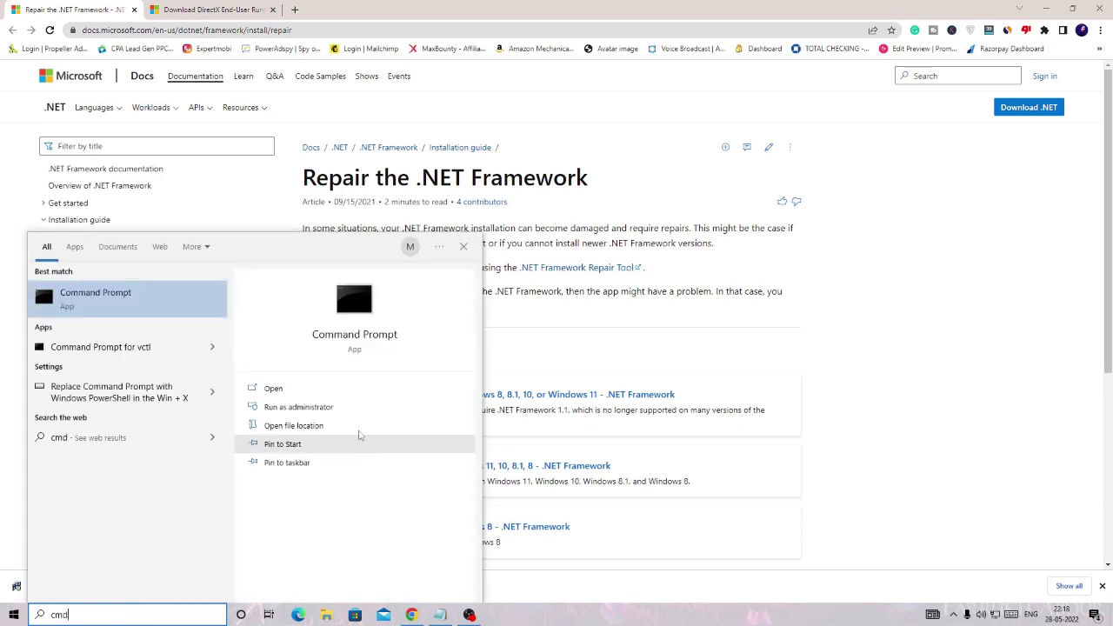
pyautogui.click(334, 408)
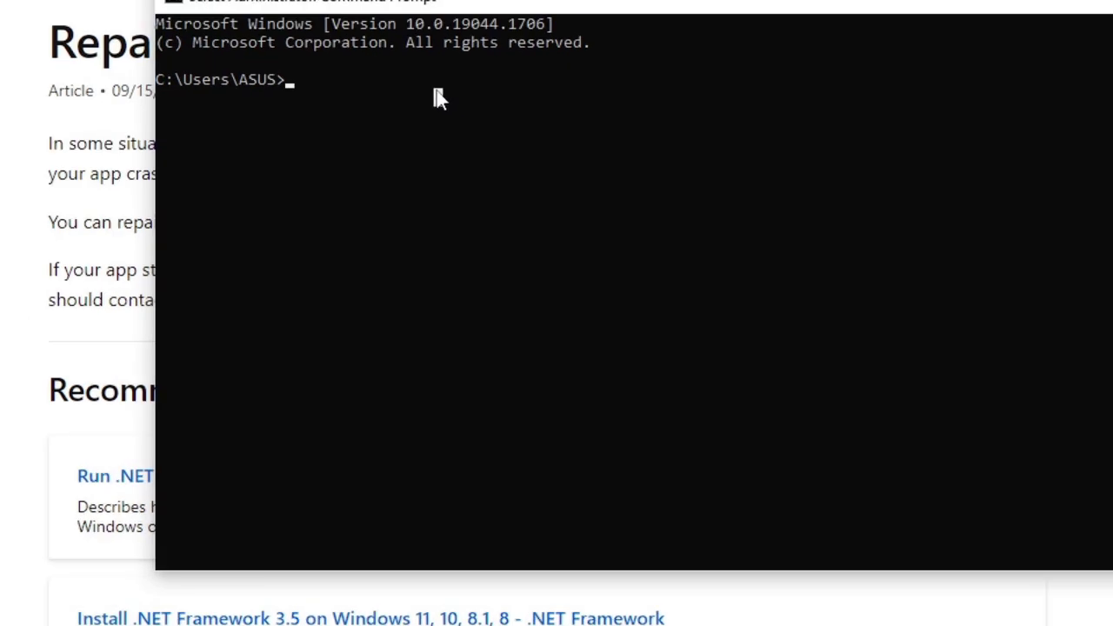
pyautogui.write('ipconmf')
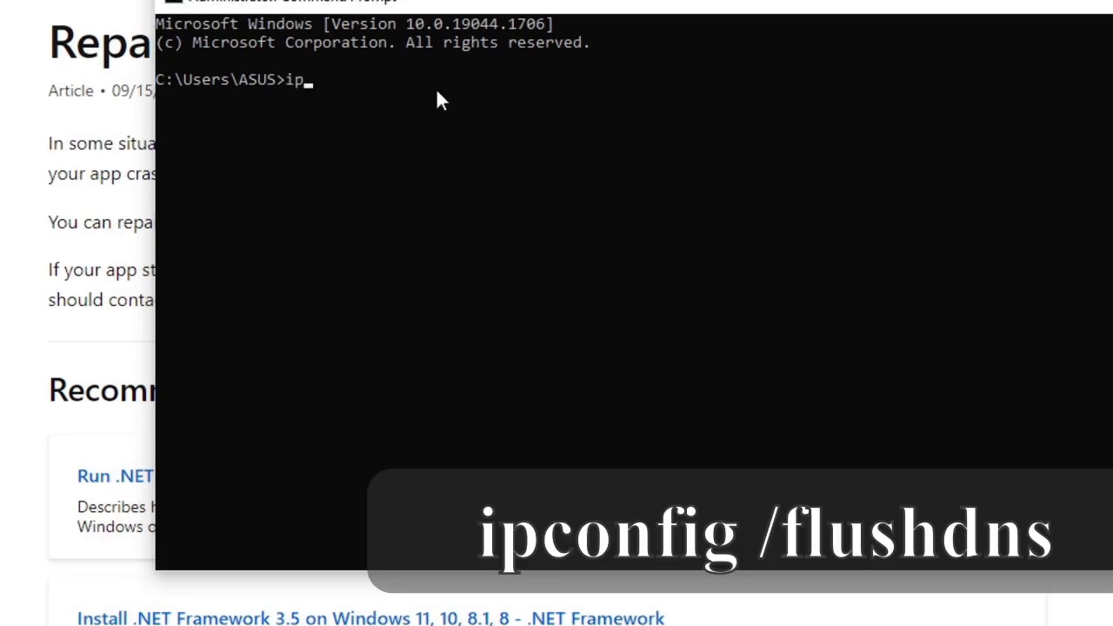
pyautogui.press('BackSpace')
pyautogui.press('BackSpace')
pyautogui.write('fig')
pyautogui.write('/flushdns')
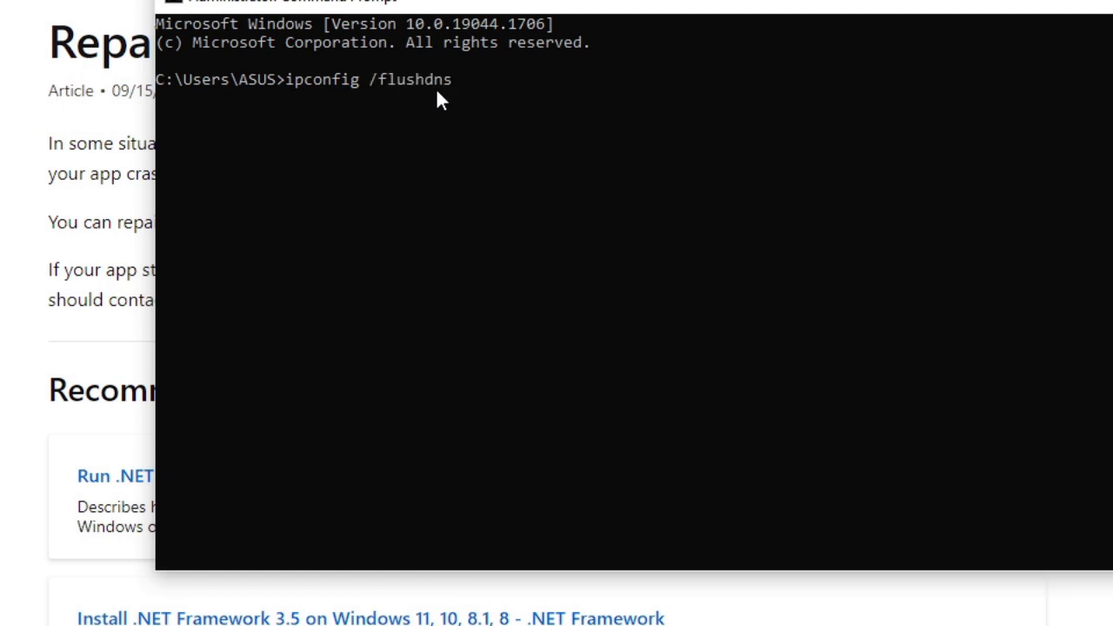
pyautogui.press('Return')
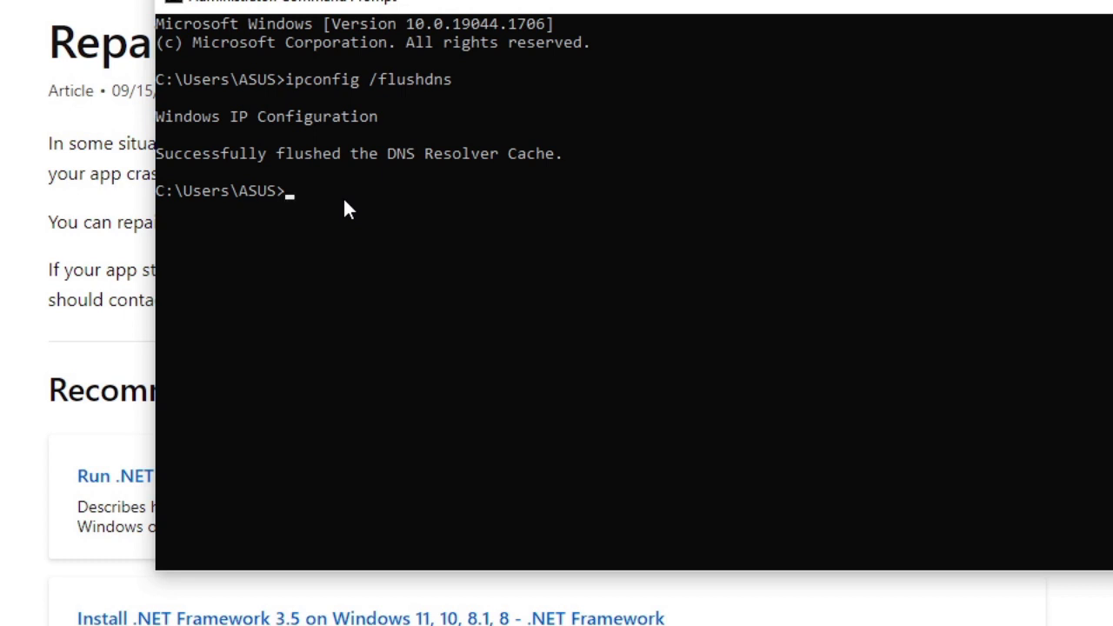
# Reset the Winsock catalog with "netsh winsock reset" and close the Command Prompt.
pyautogui.write('netsh reset winsock')
pyautogui.press('Return')
pyautogui.write('netsh')
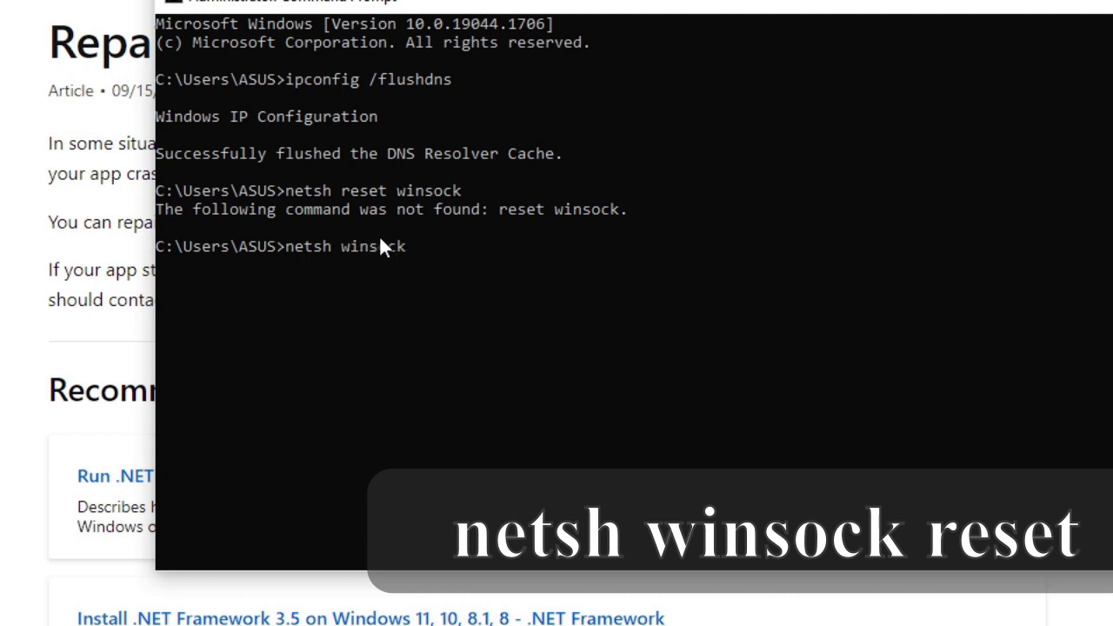
pyautogui.write(' winsock reset')
pyautogui.press('Return')
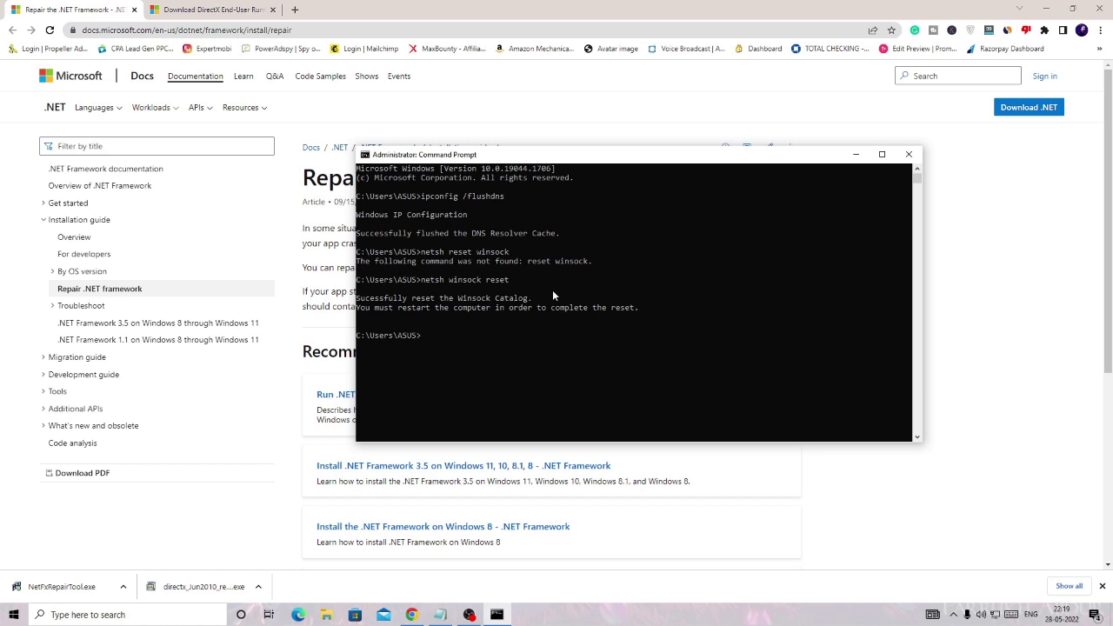
pyautogui.click(909, 154)
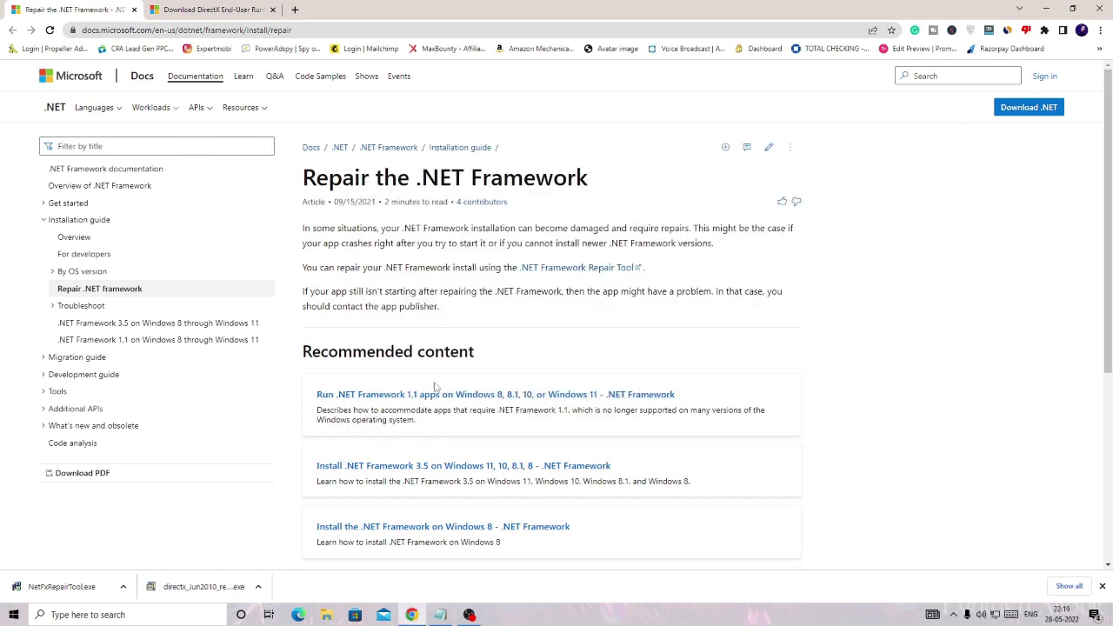
# Close the .NET repair page and download DirectX End-User Runtimes (June 2010) from the Microsoft Download Center page.
pyautogui.click(134, 10)
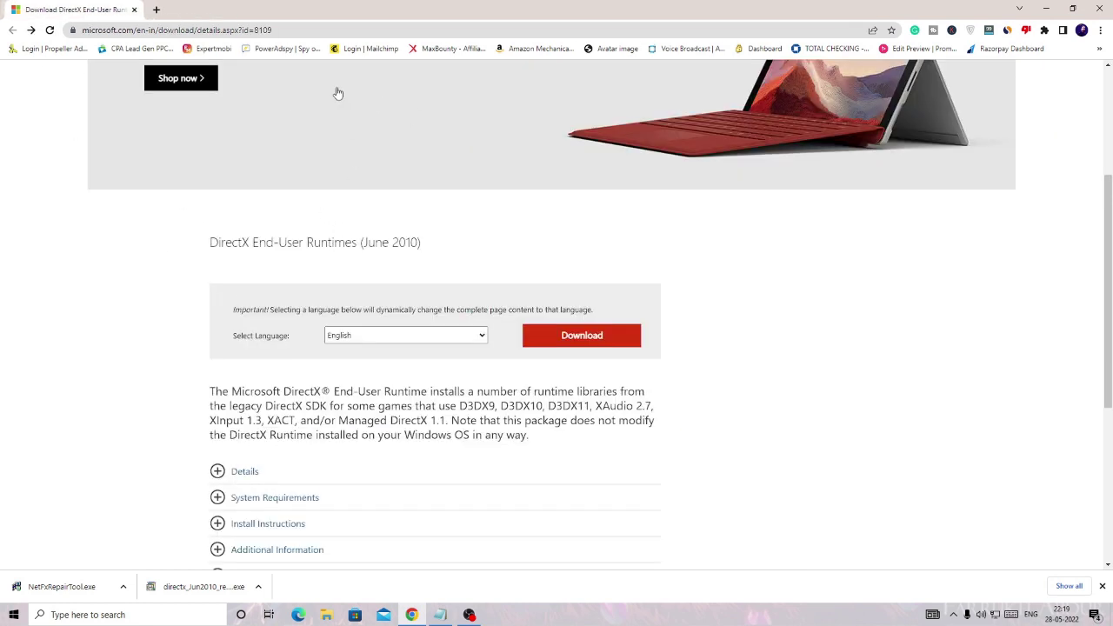
pyautogui.click(304, 30)
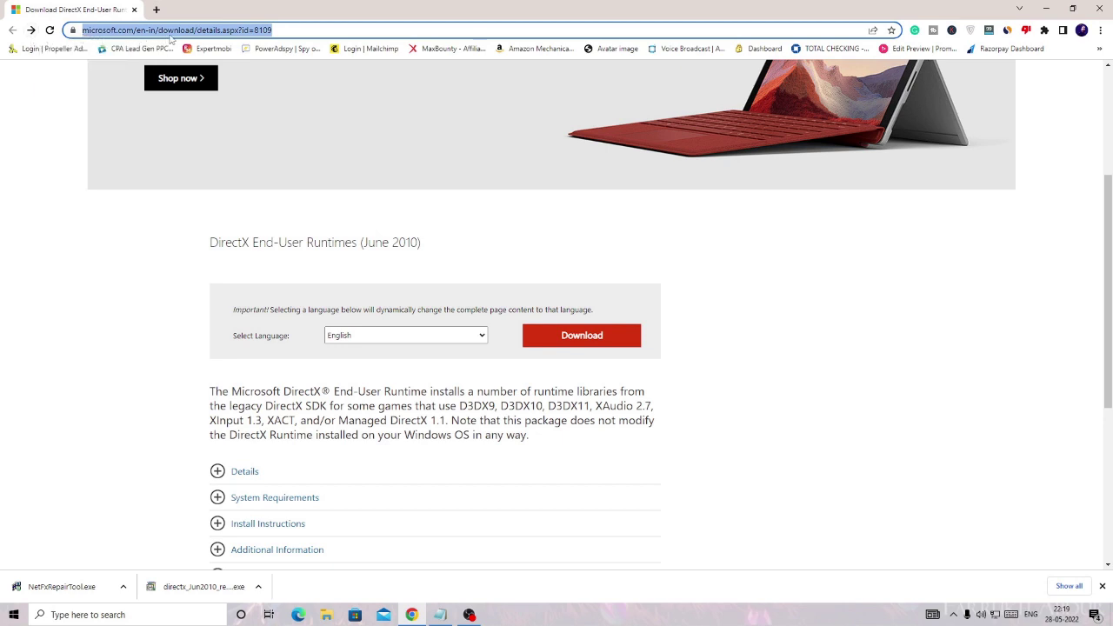
pyautogui.scroll(3, 312, 215)
pyautogui.scroll(-3, 312, 217)
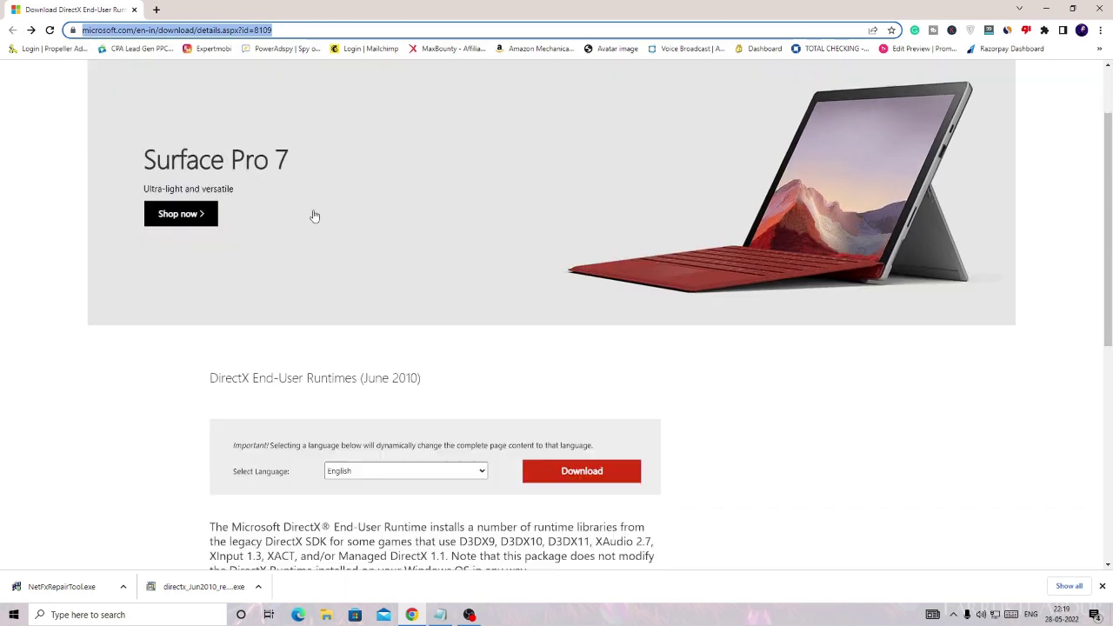
pyautogui.moveTo(210, 244); pyautogui.dragTo(338, 245)
pyautogui.click(357, 315)
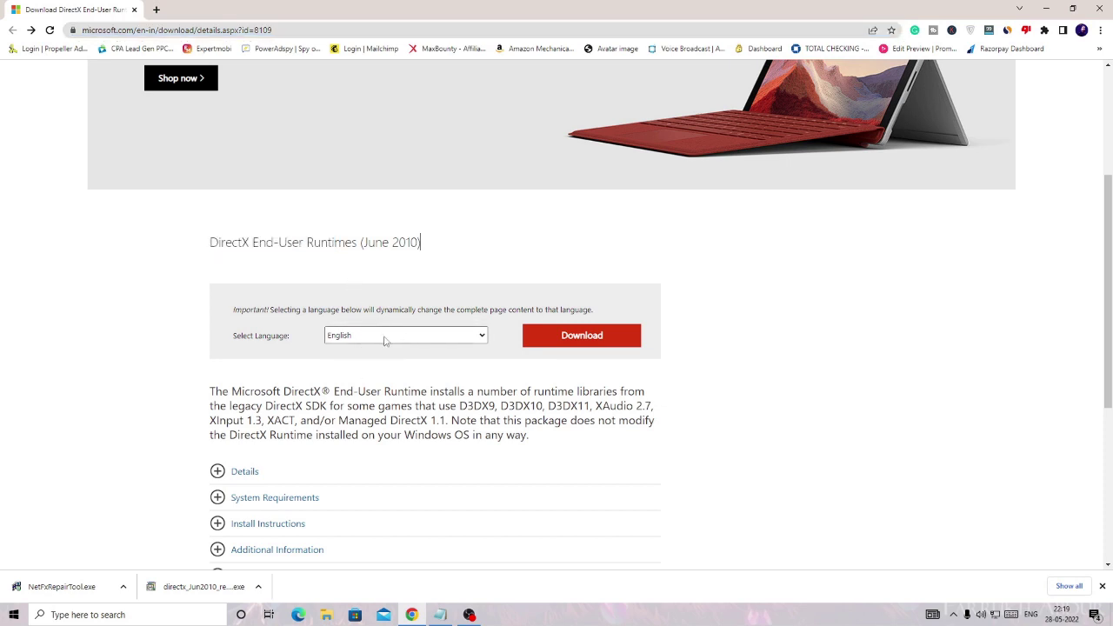
pyautogui.click(599, 341)
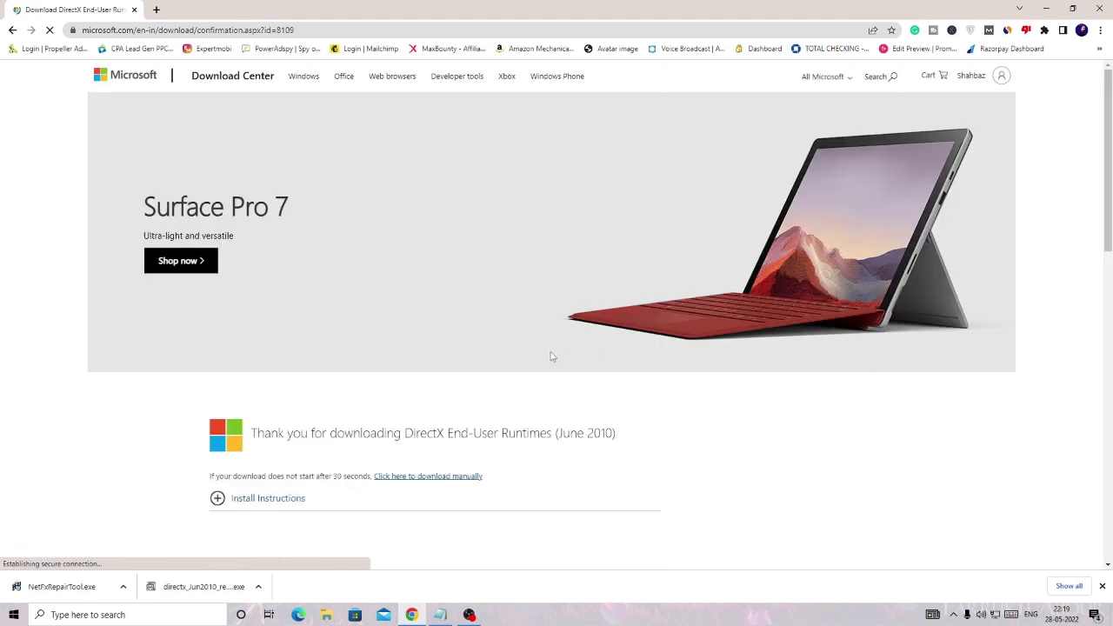
pyautogui.scroll(-3, 548, 356)
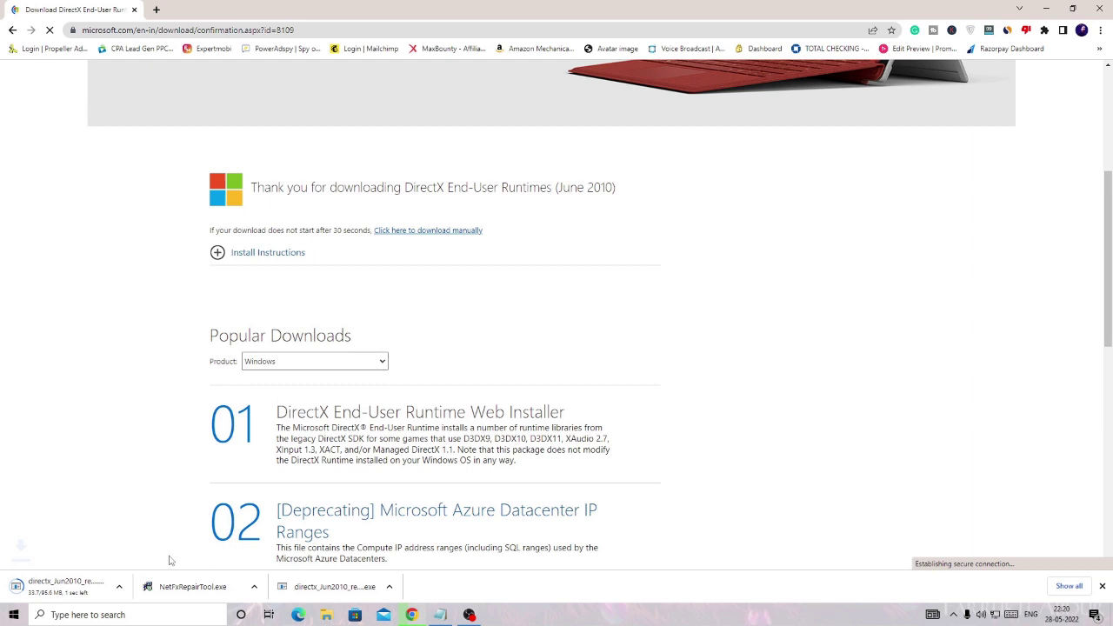
pyautogui.scroll(-1, 171, 559)
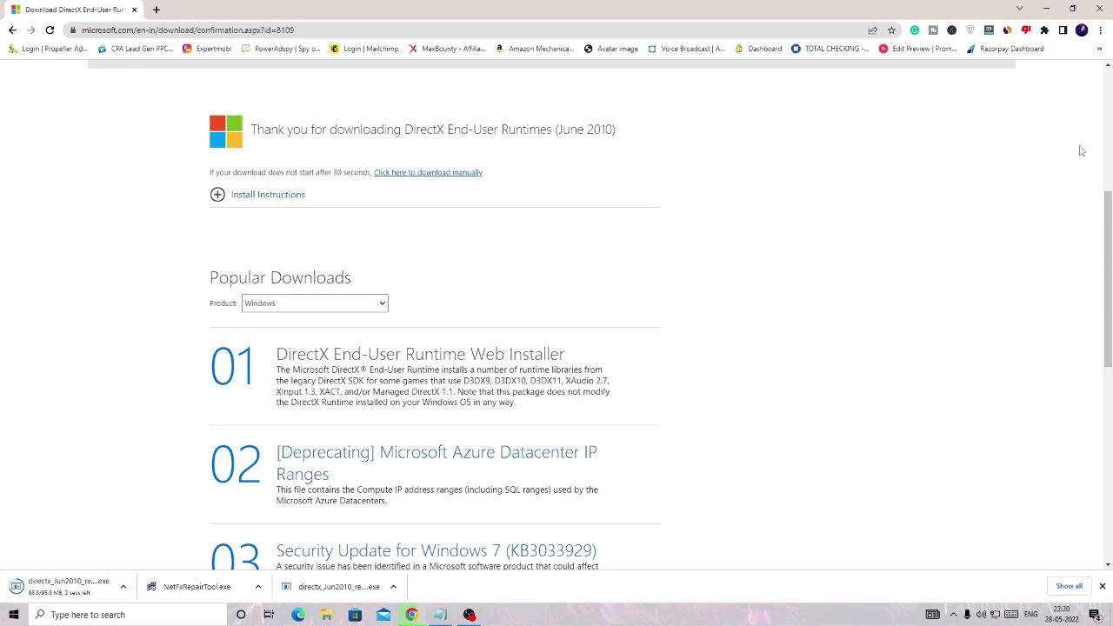
# Minimize the browser and create a new folder named DirectXnew on the desktop.
pyautogui.click(1046, 9)
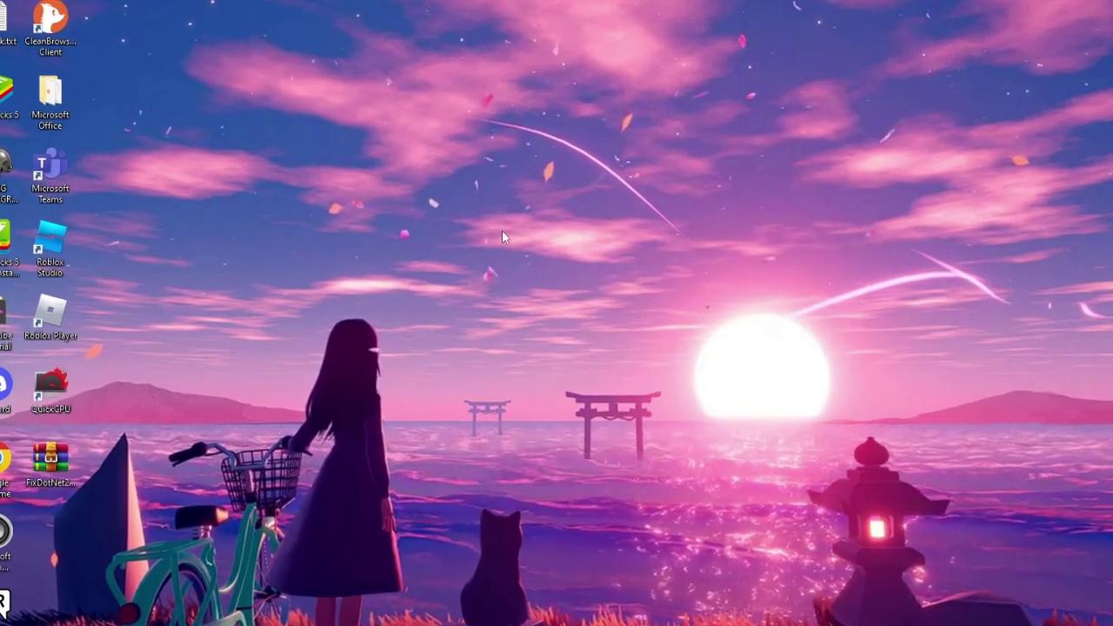
pyautogui.rightClick(503, 226)
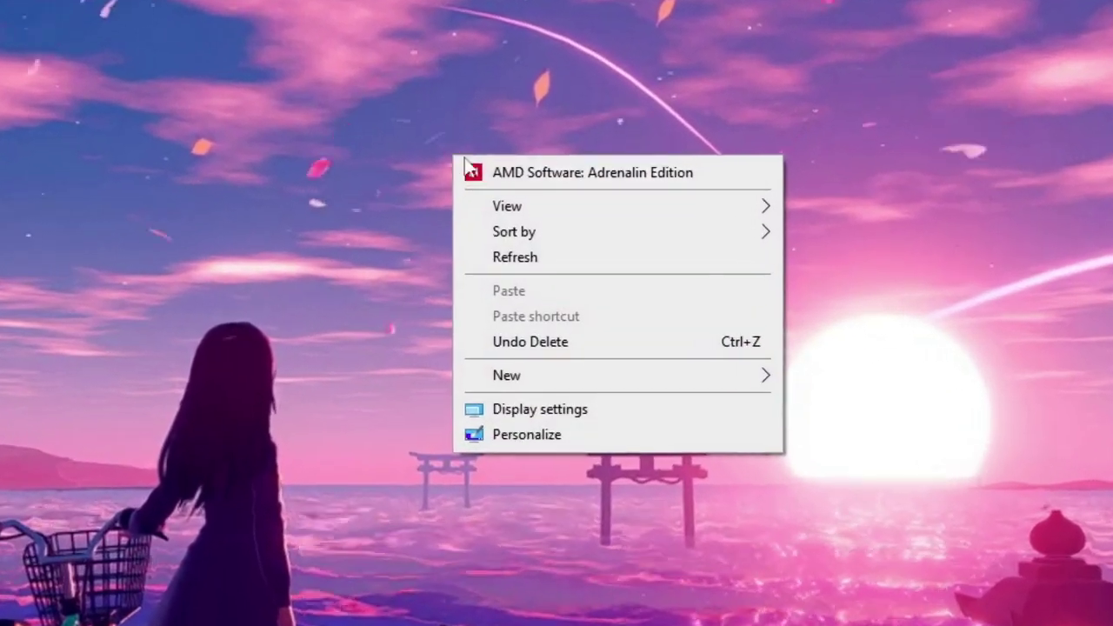
pyautogui.moveTo(541, 366)
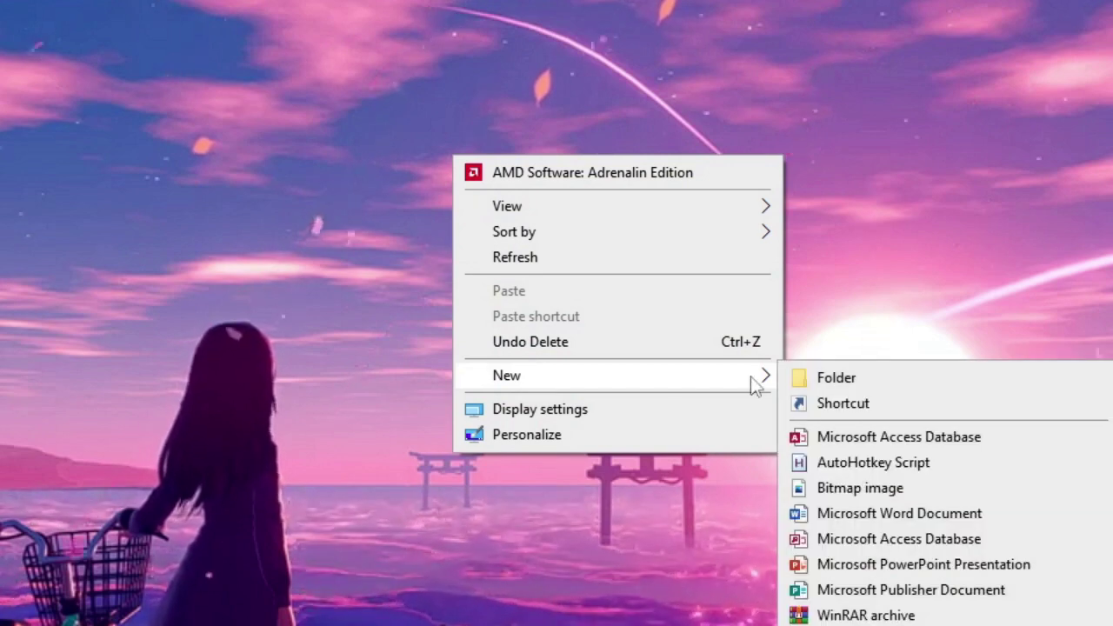
pyautogui.click(847, 382)
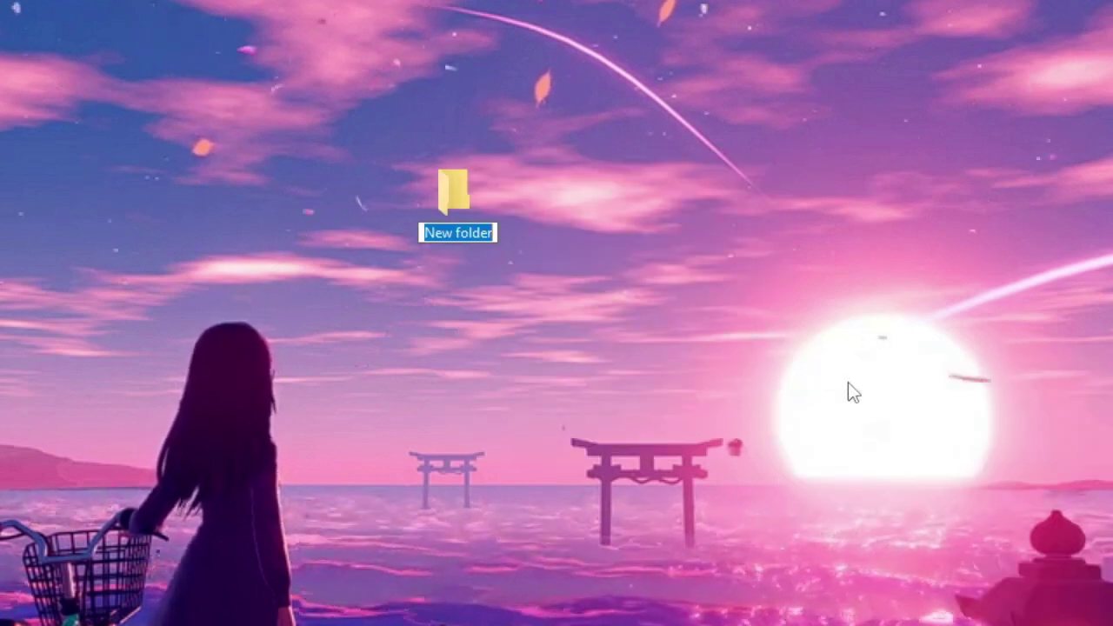
pyautogui.write('DirectXnew')
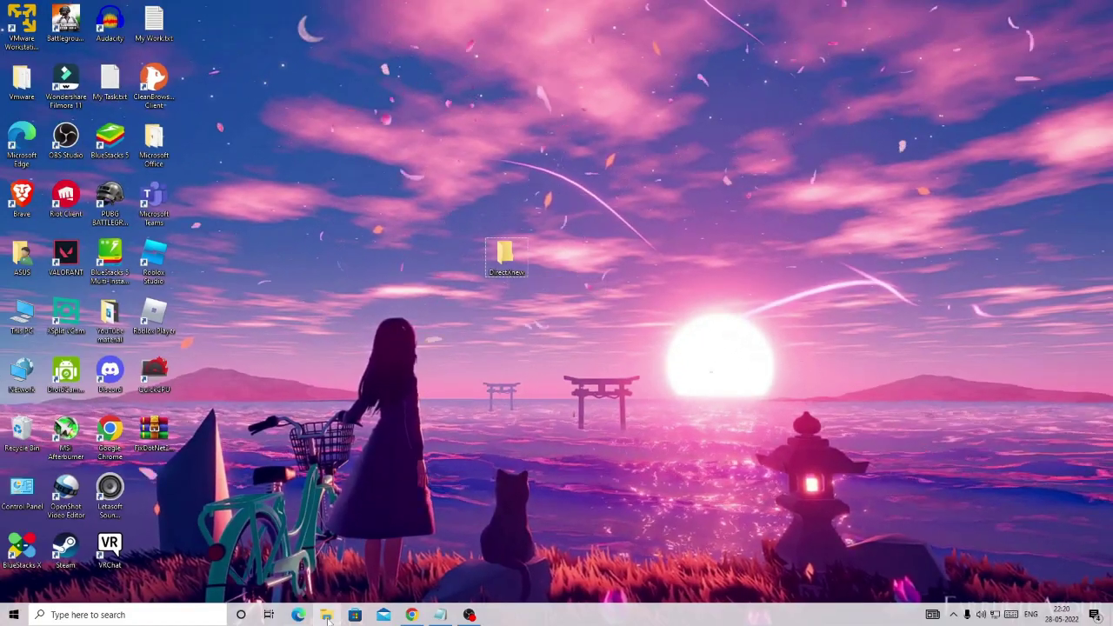
# Launch the directx_Jun2010_redist installer from the Downloads folder in File Explorer and accept its license agreement.
pyautogui.press('super+e')
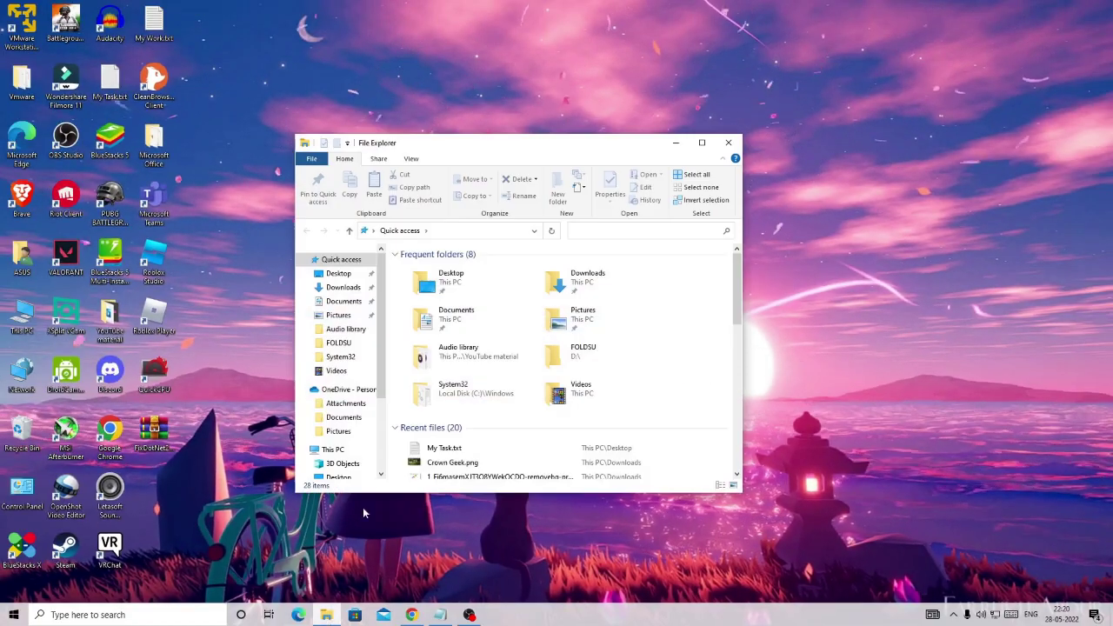
pyautogui.click(345, 287)
pyautogui.moveTo(435, 303)
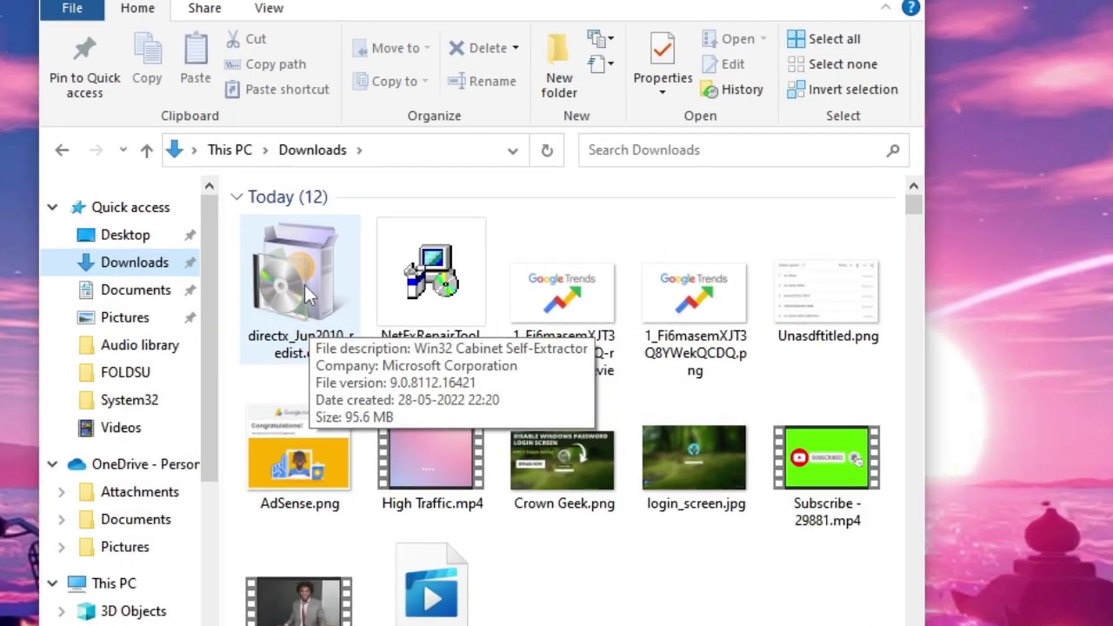
pyautogui.click(384, 297)
pyautogui.doubleClick(301, 293)
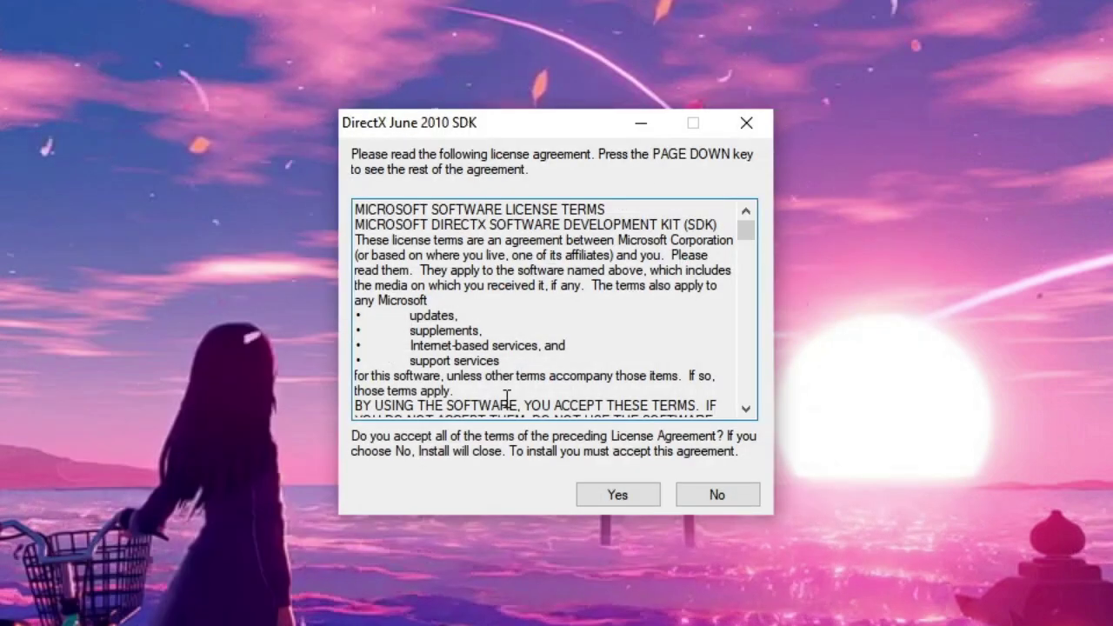
pyautogui.scroll(-8, 506, 398)
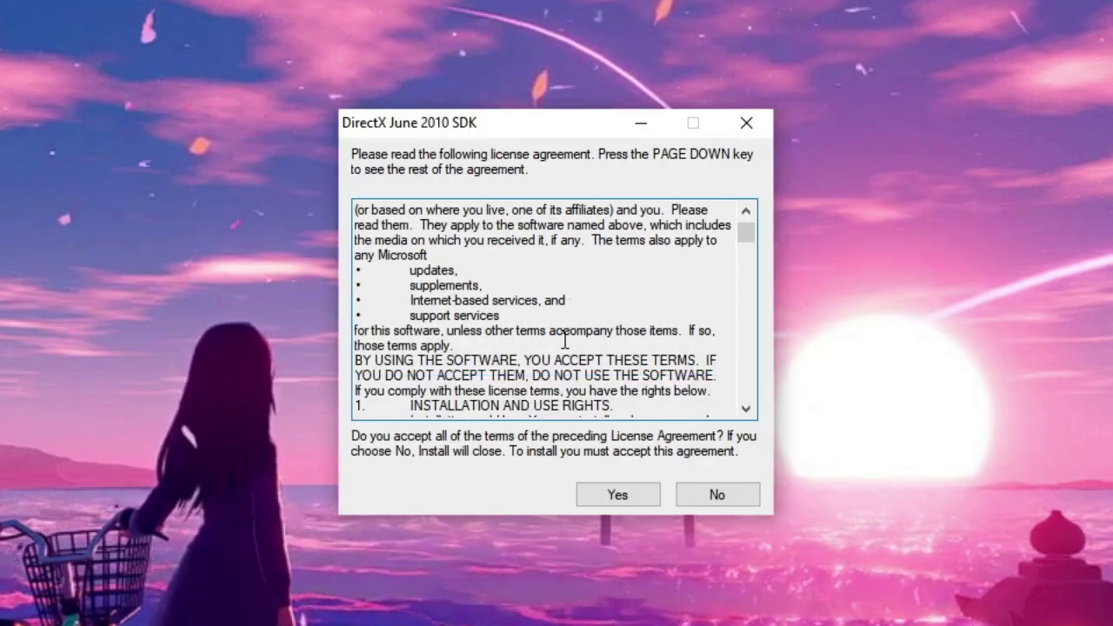
pyautogui.click(603, 495)
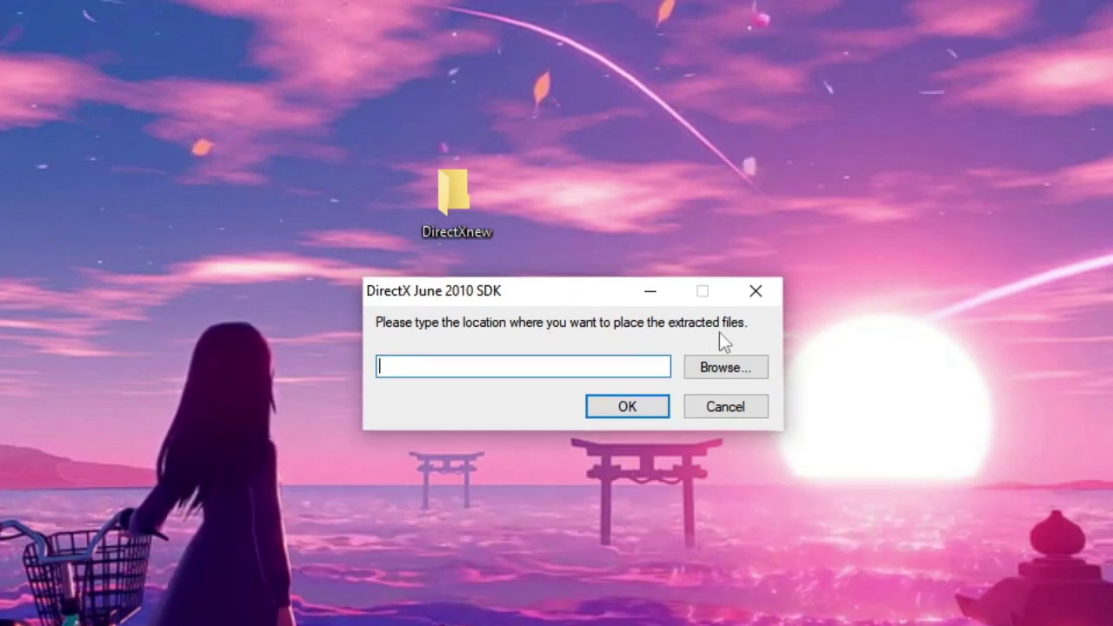
# Choose the DirectXnew folder on the desktop as the extraction location and extract the DirectX files there.
pyautogui.click(695, 367)
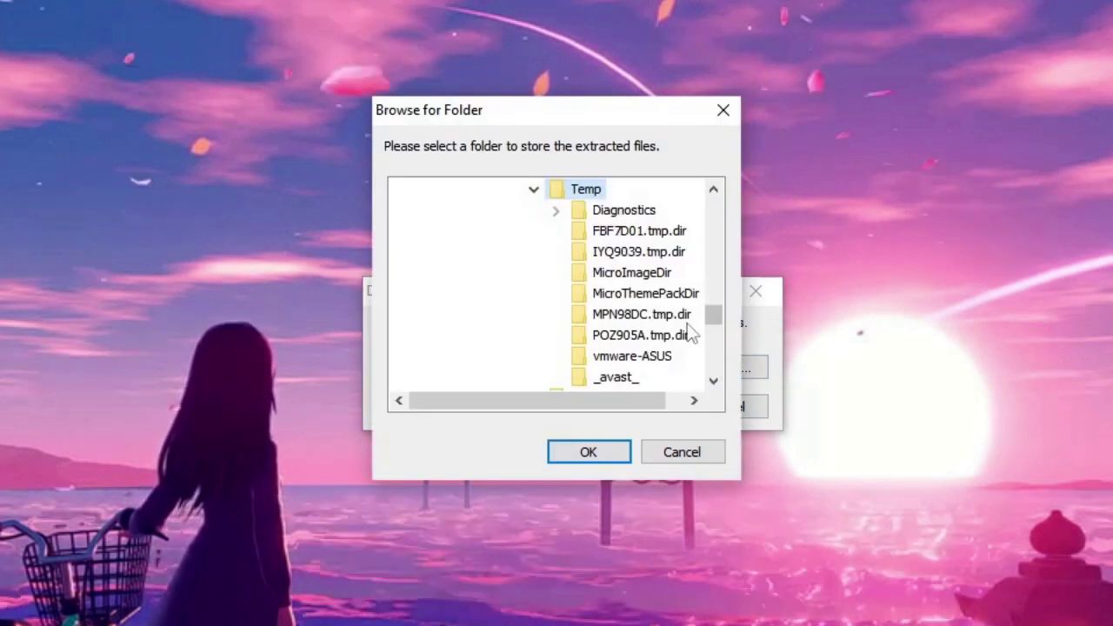
pyautogui.scroll(8, 666, 314)
pyautogui.moveTo(600, 124); pyautogui.dragTo(674, 325)
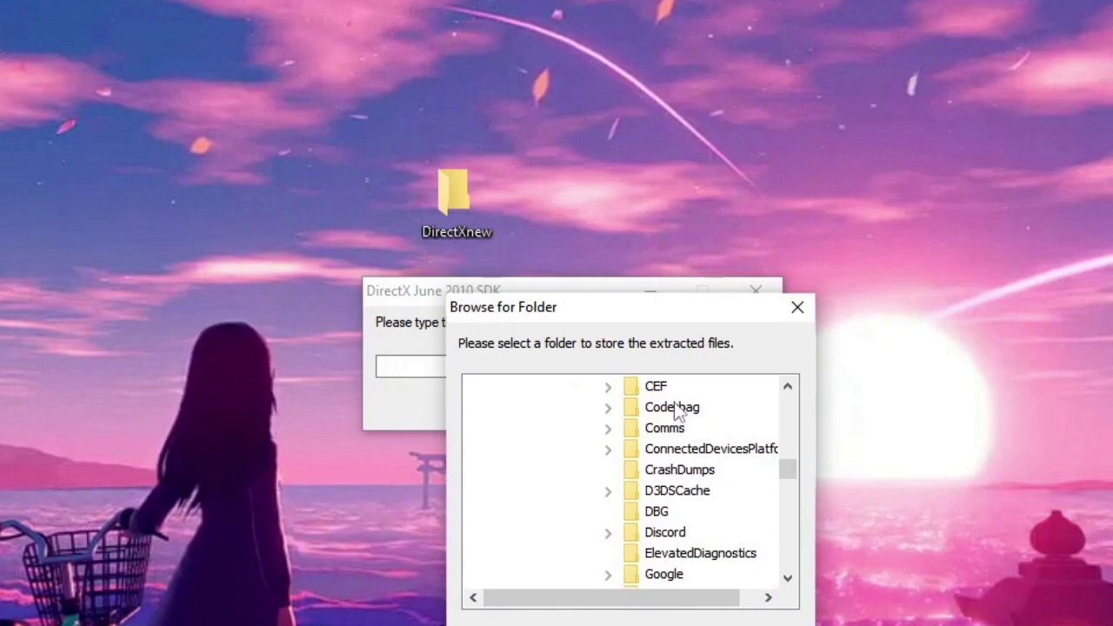
pyautogui.scroll(10, 713, 449)
pyautogui.scroll(-3, 716, 441)
pyautogui.scroll(3, 700, 452)
pyautogui.scroll(10, 670, 456)
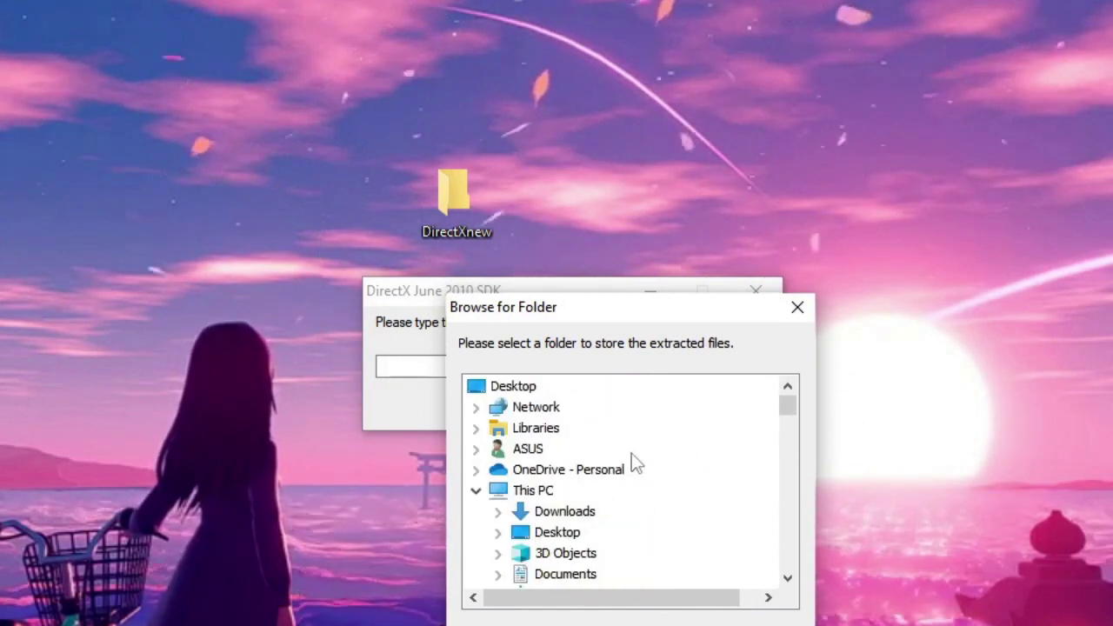
pyautogui.doubleClick(557, 529)
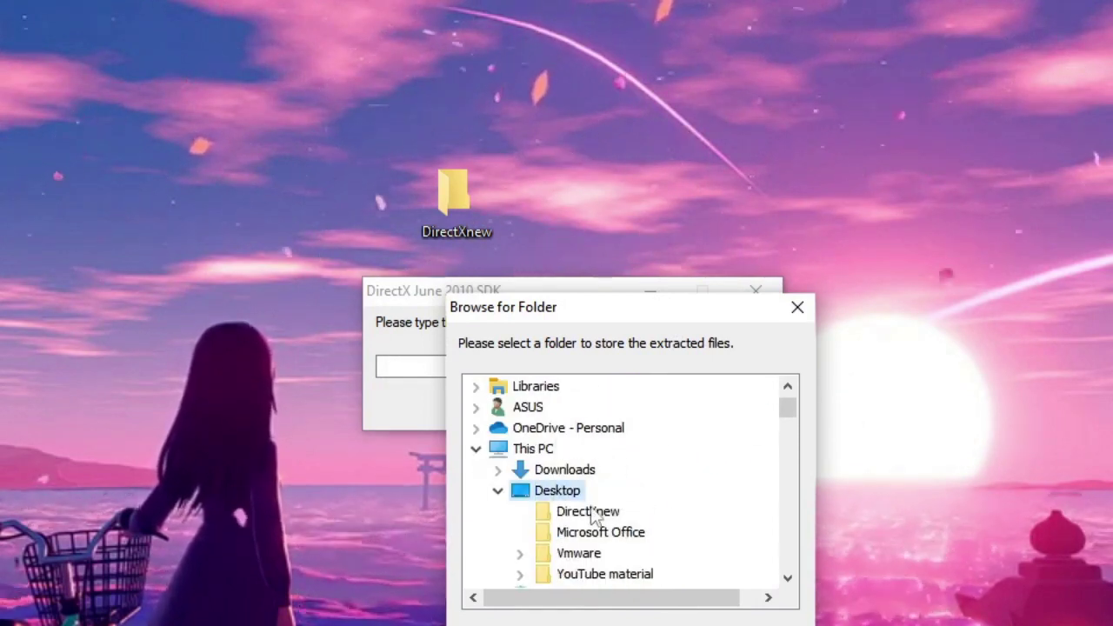
pyautogui.click(588, 511)
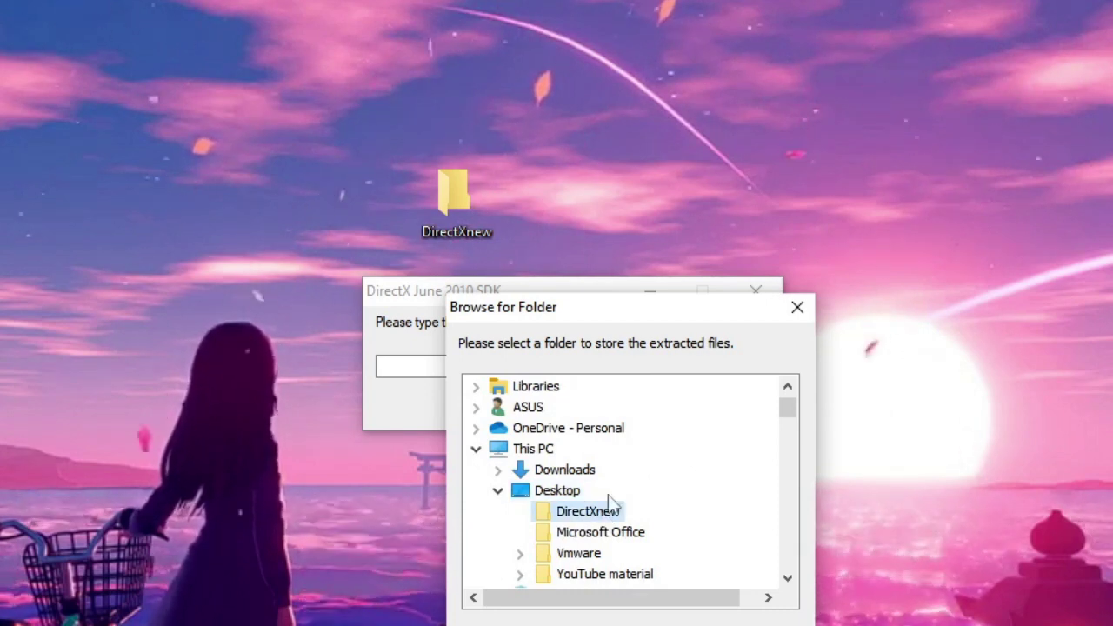
pyautogui.press('Return')
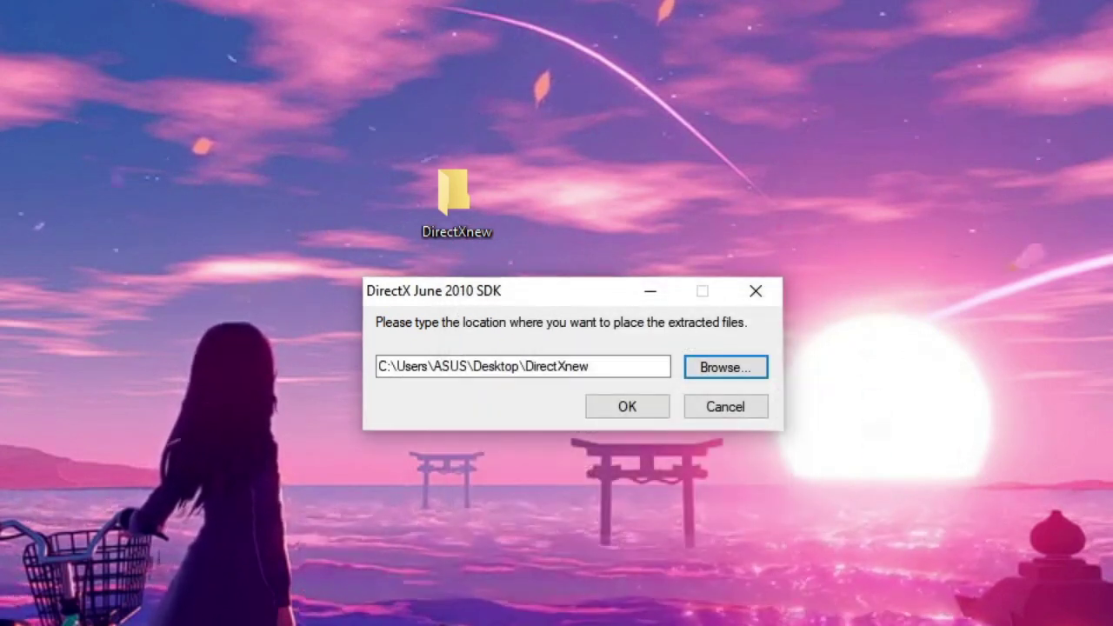
pyautogui.click(625, 407)
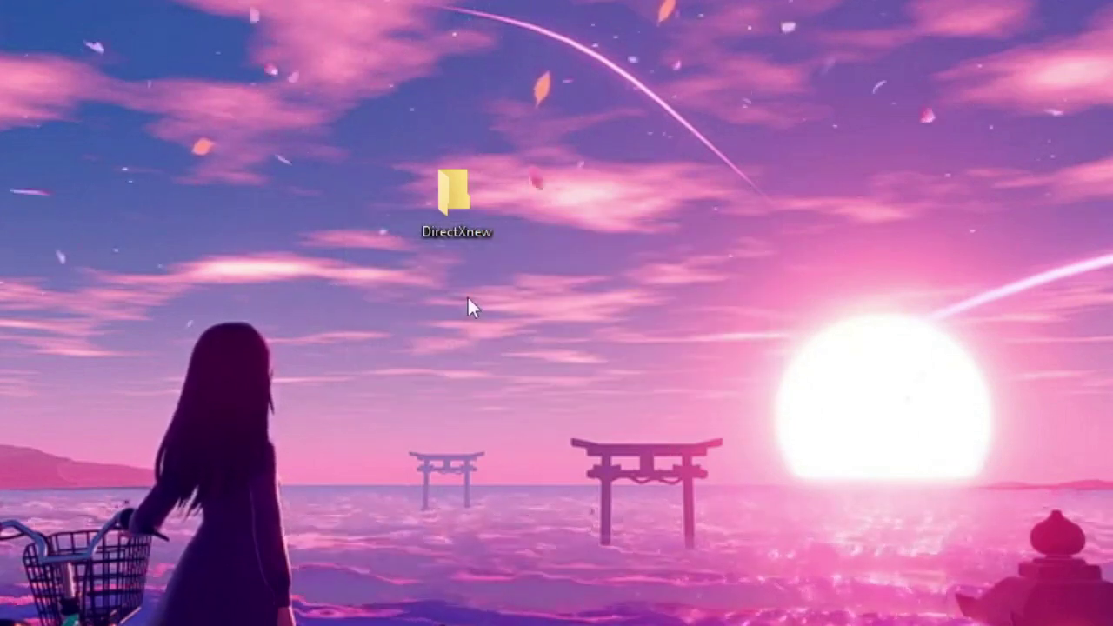
# Open the DirectXnew folder on the desktop and launch DXSETUP.exe from it.
pyautogui.doubleClick(465, 190)
pyautogui.scroll(-1, 391, 365)
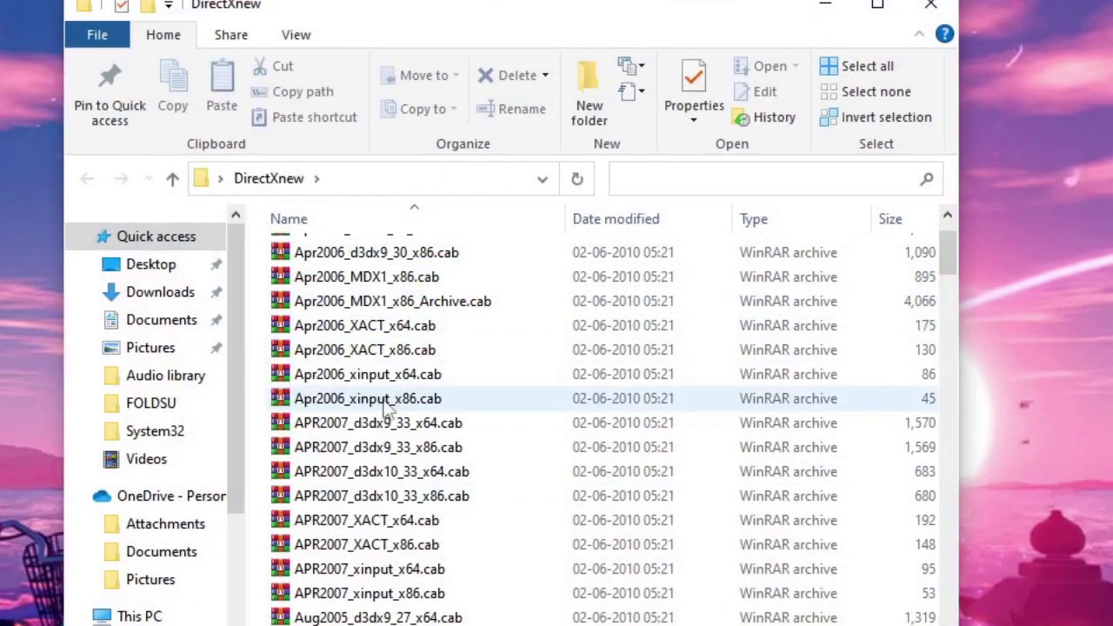
pyautogui.scroll(-1, 385, 409)
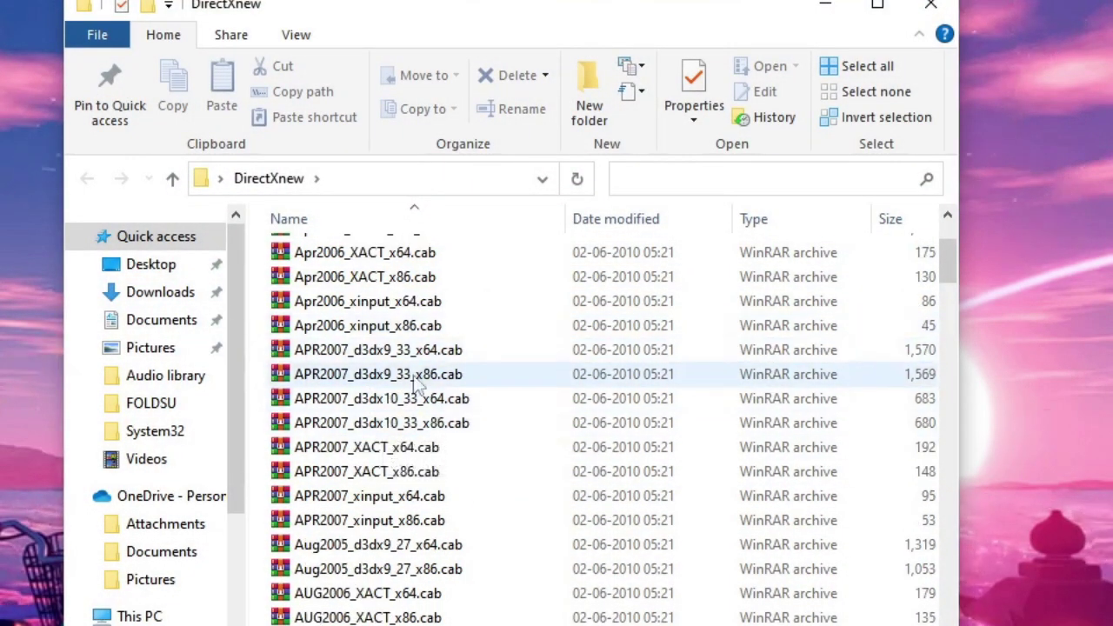
pyautogui.scroll(-6, 470, 400)
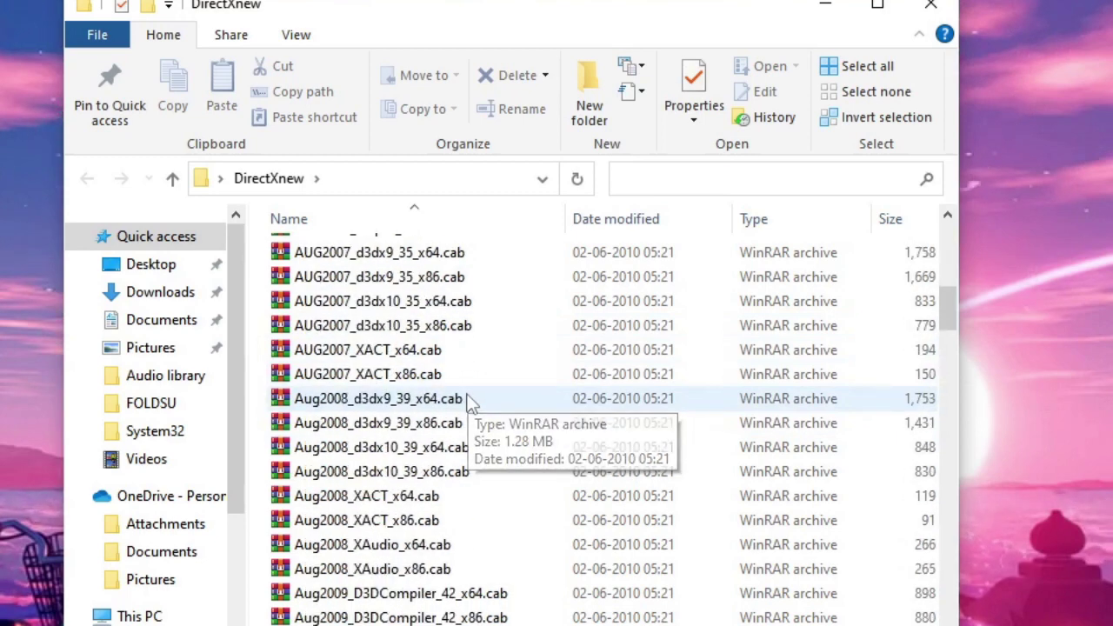
pyautogui.scroll(-8, 460, 404)
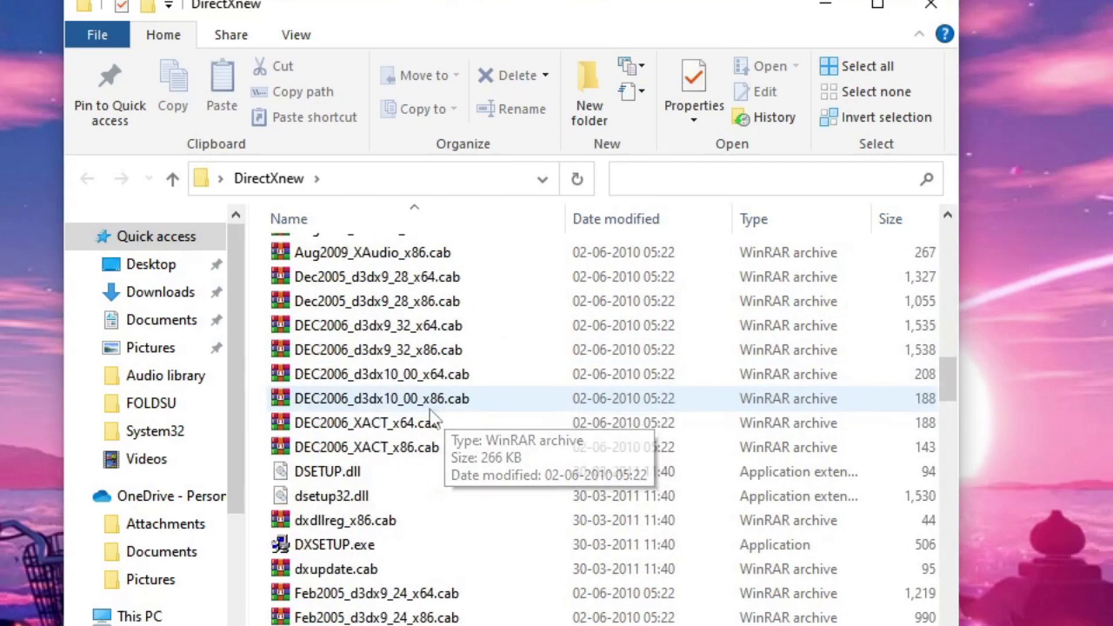
pyautogui.scroll(-1, 433, 419)
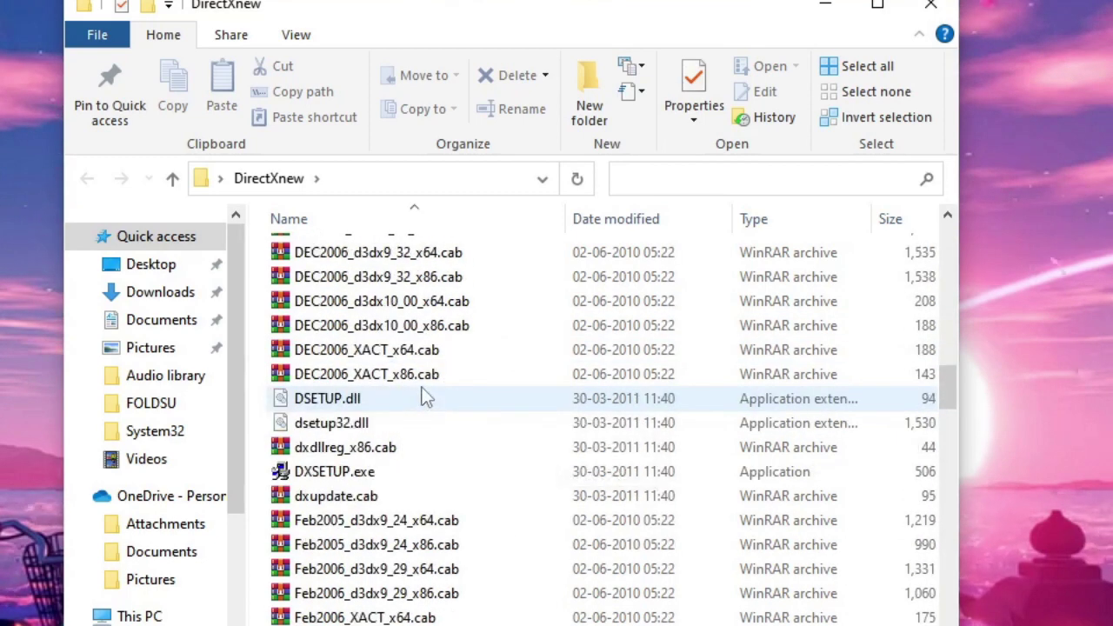
pyautogui.doubleClick(388, 473)
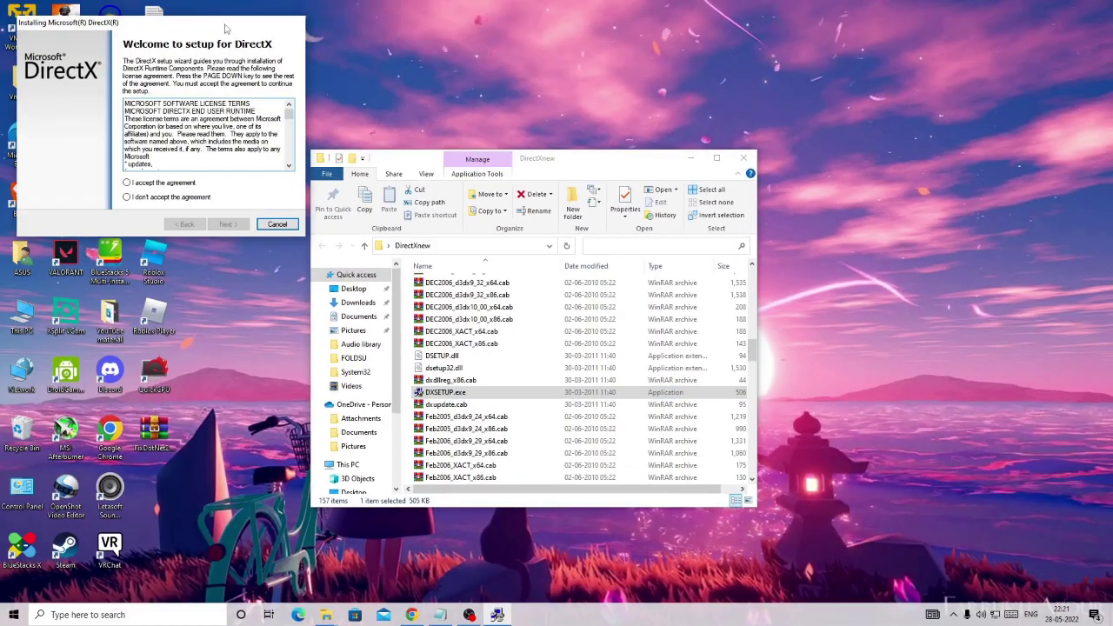
# Accept the DirectX license agreement in the setup wizard and start the runtime components installation.
pyautogui.moveTo(224, 28); pyautogui.dragTo(590, 109)
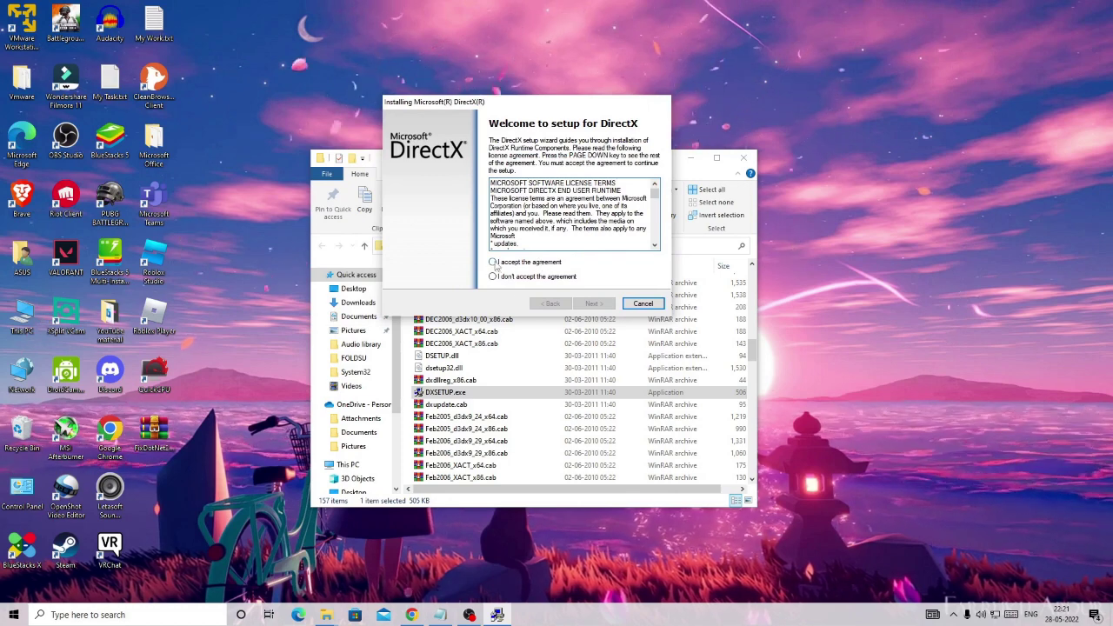
pyautogui.click(592, 303)
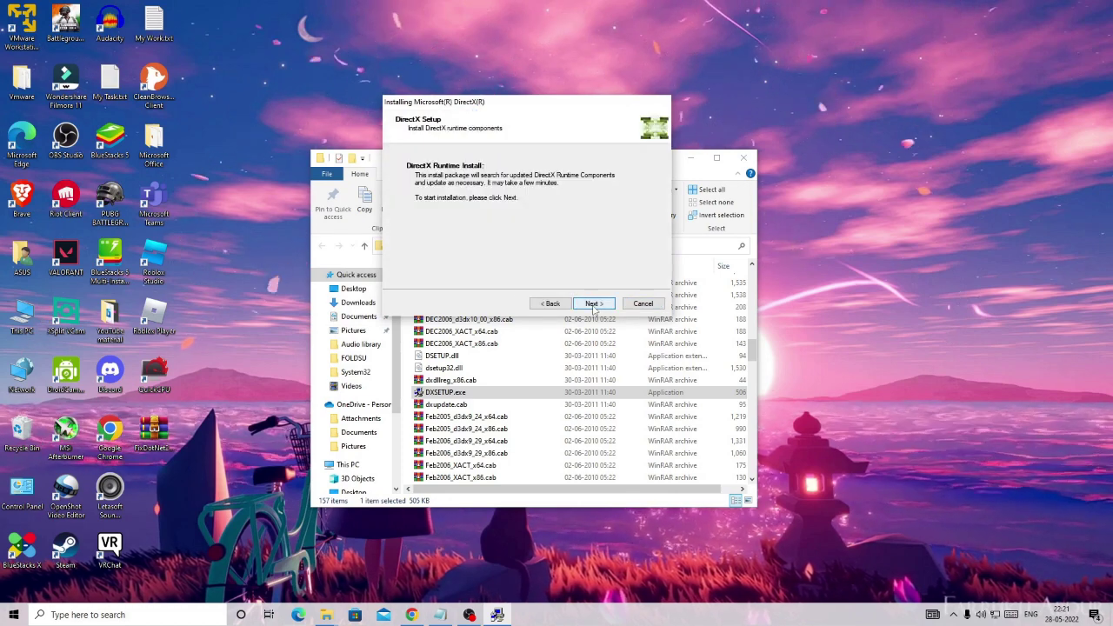
pyautogui.click(592, 304)
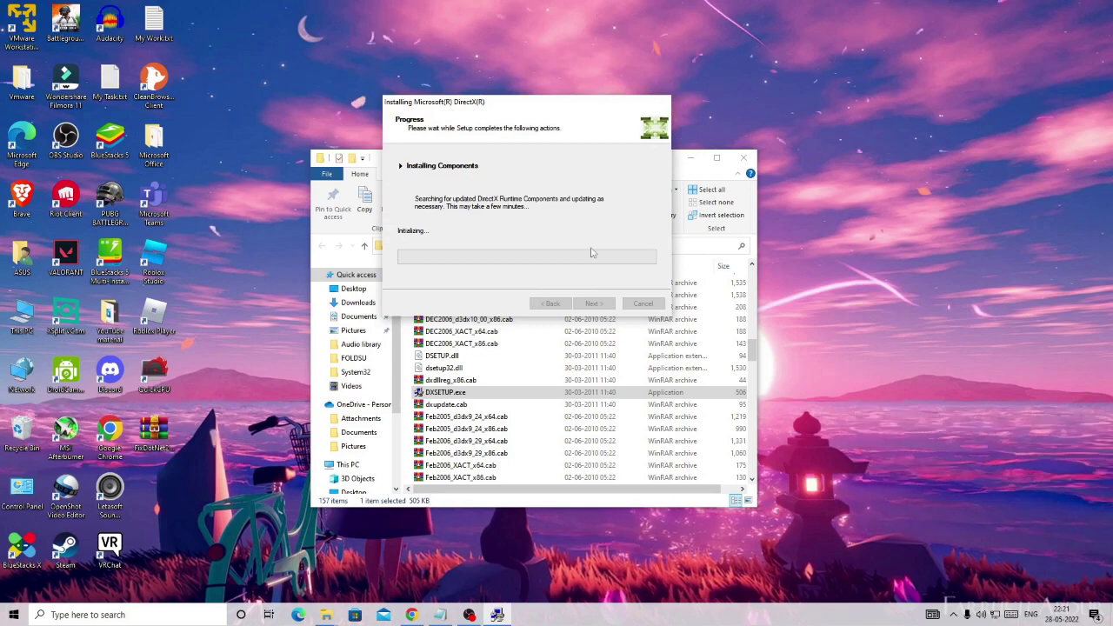